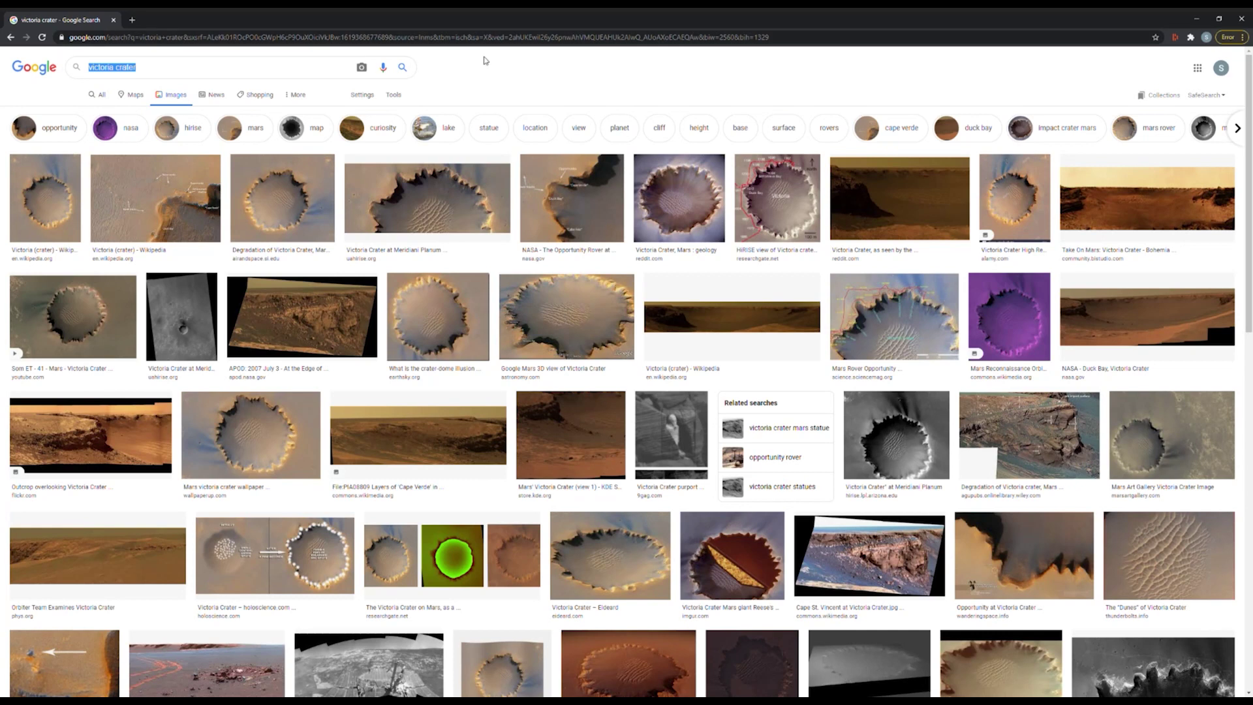
# Step: Search Google Images for victoria crater and open the Wikipedia image of the whole crater
pyautogui.click(476, 67)
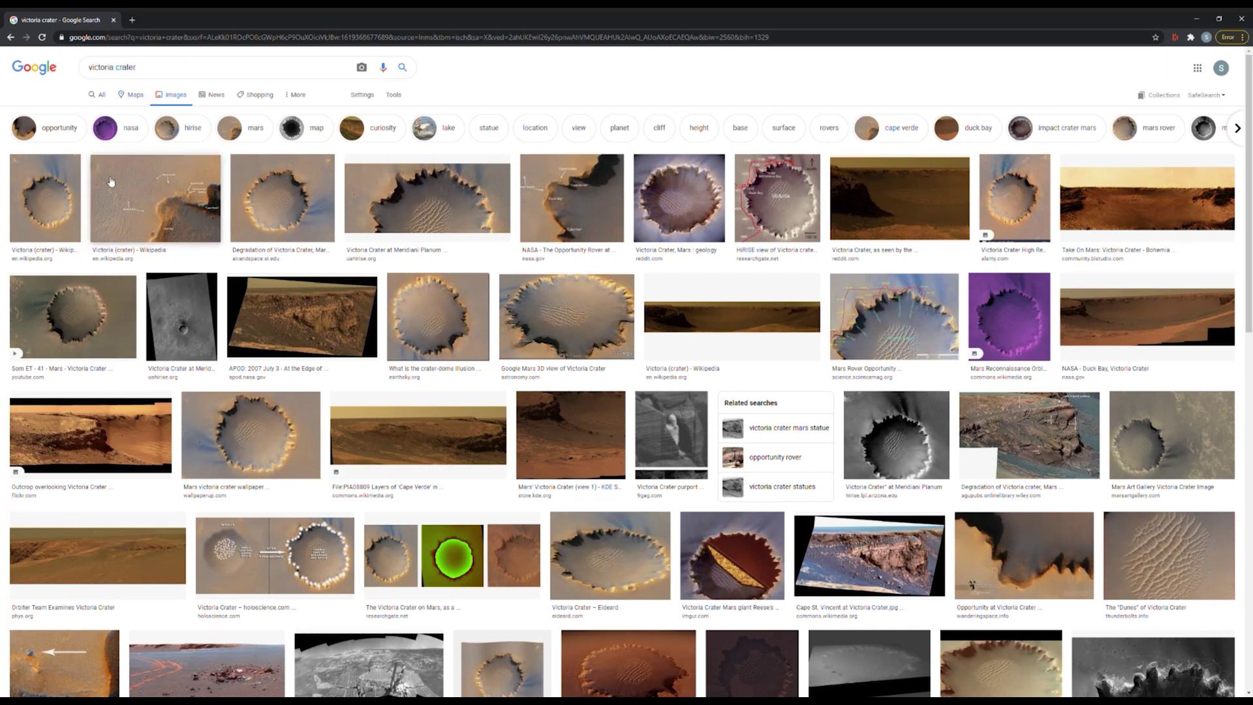
pyautogui.click(65, 198)
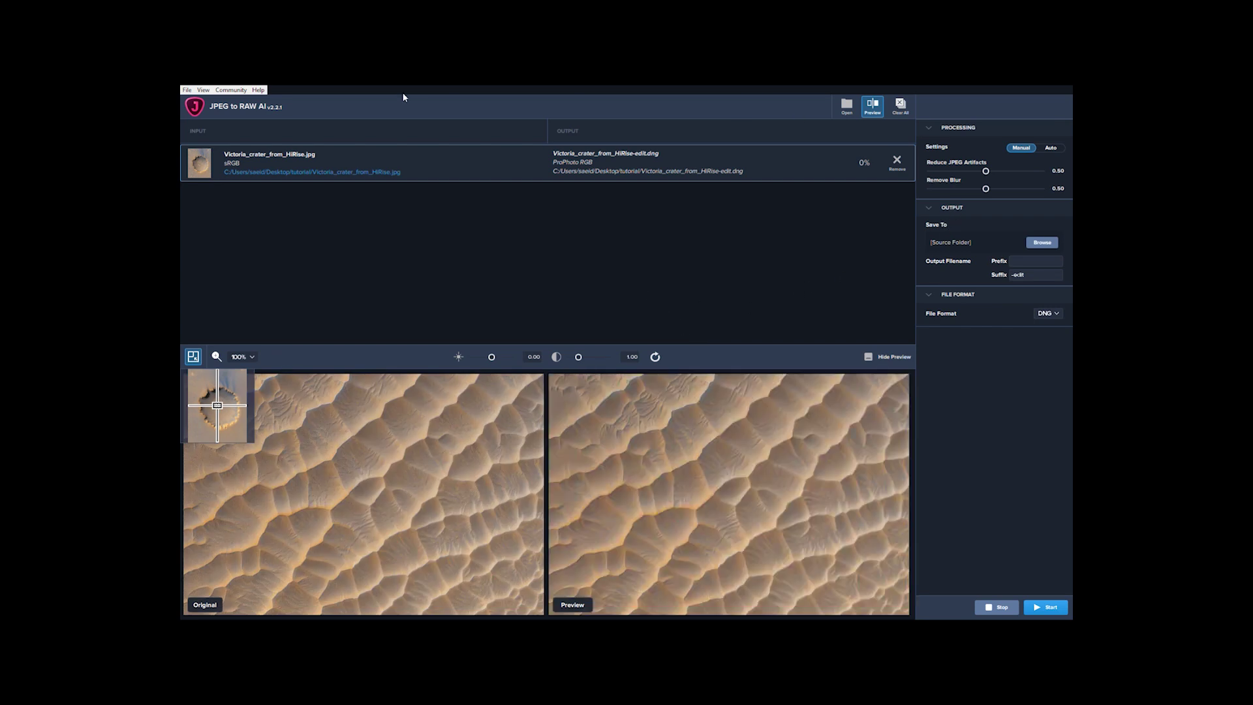
# Step: Compare several crater areas in the original and preview up to 200% in JPEG to RAW AI, and start the DNG conversion
pyautogui.click(220, 396)
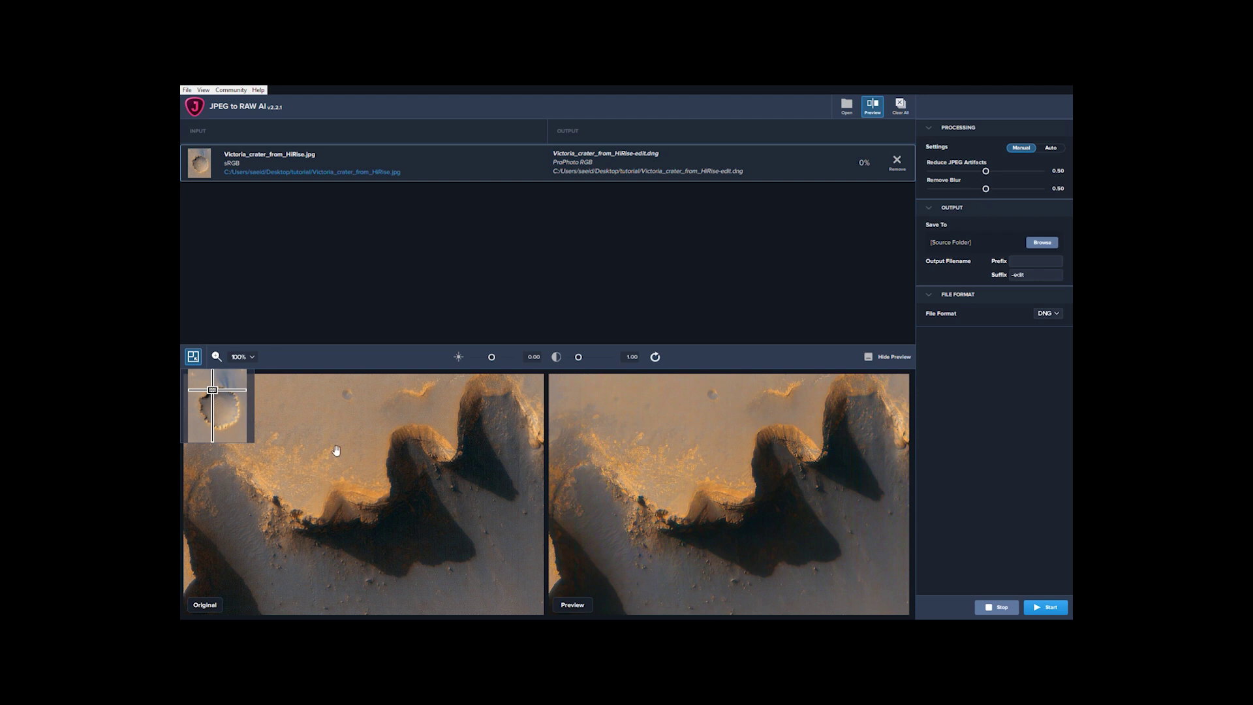
pyautogui.moveTo(578, 358); pyautogui.dragTo(579, 360)
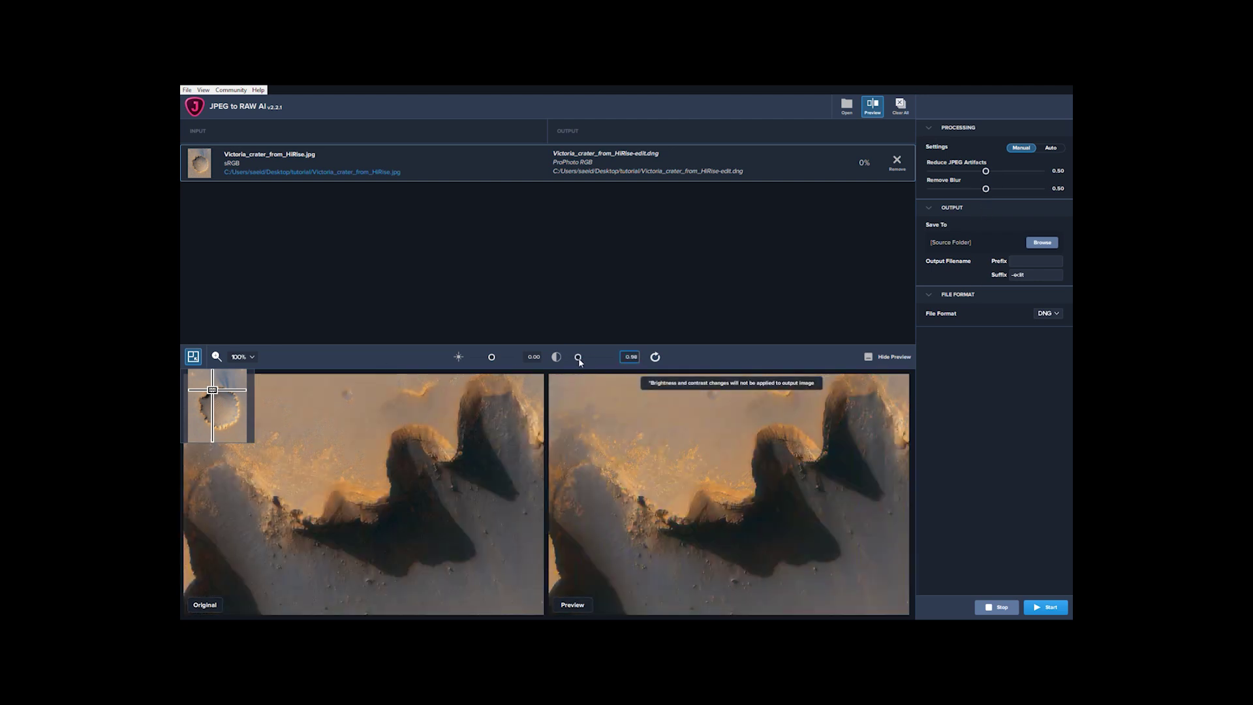
pyautogui.click(655, 357)
pyautogui.click(227, 381)
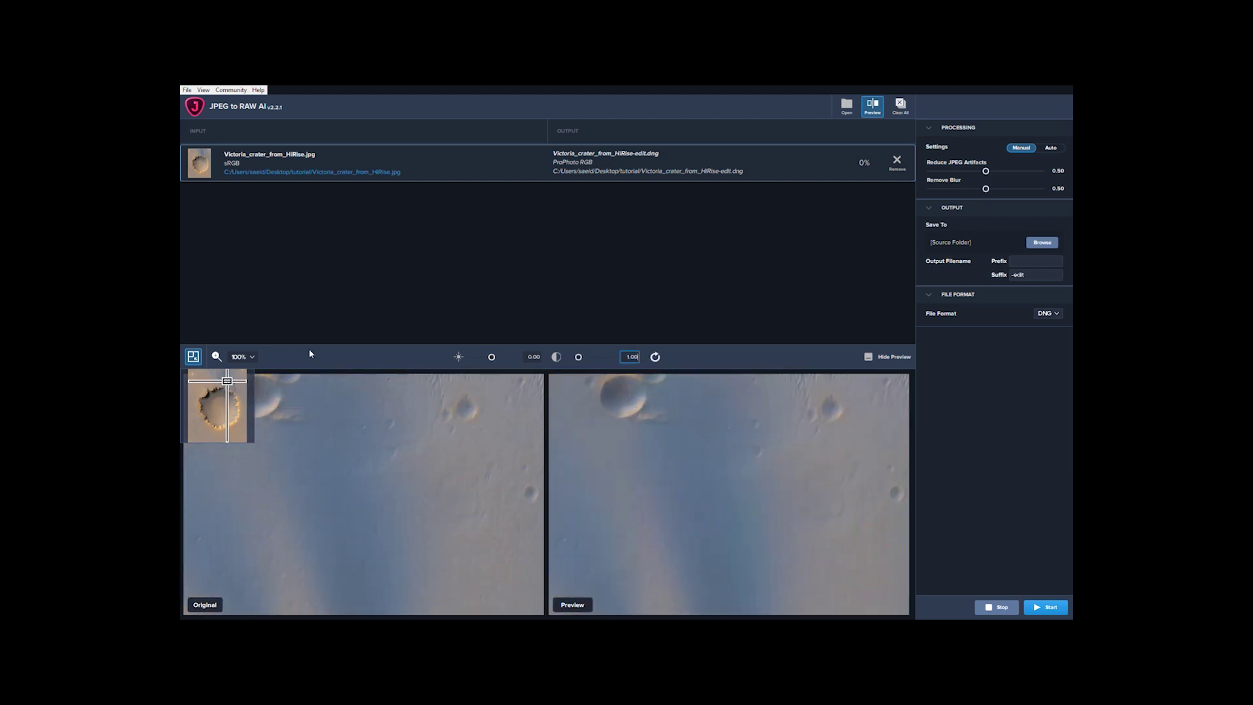
pyautogui.scroll(1, 414, 455)
pyautogui.click(211, 403)
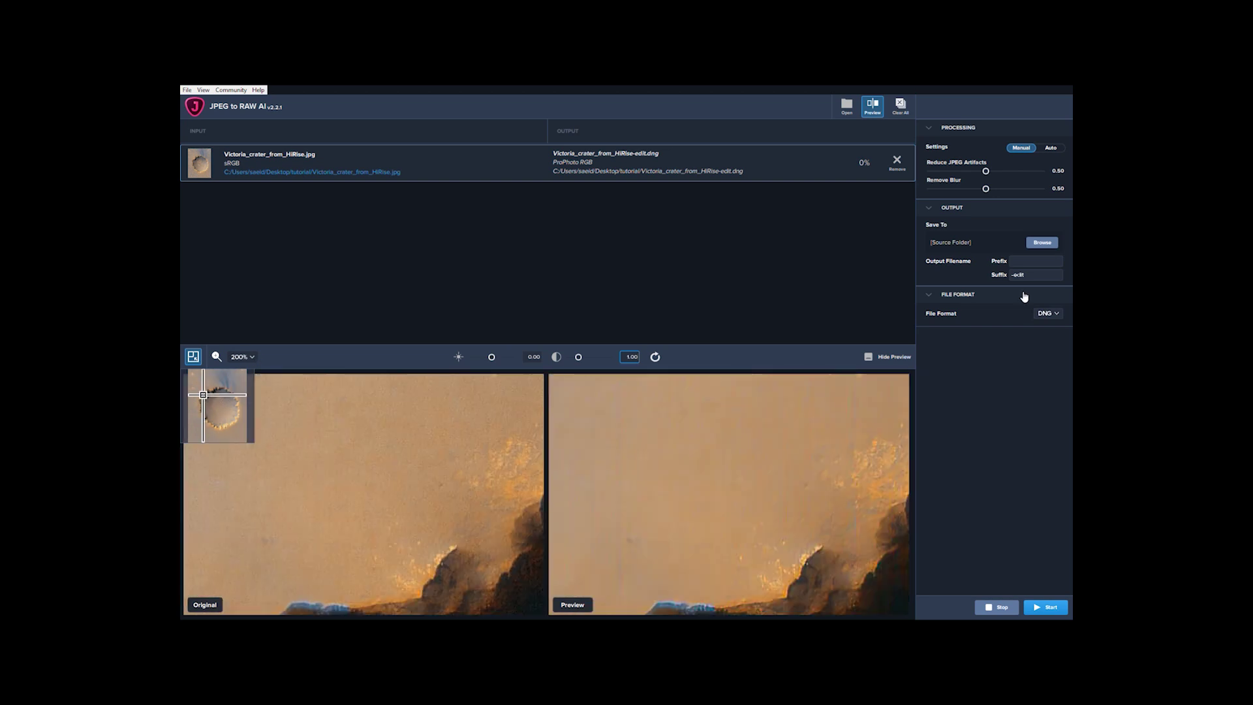
pyautogui.click(1049, 608)
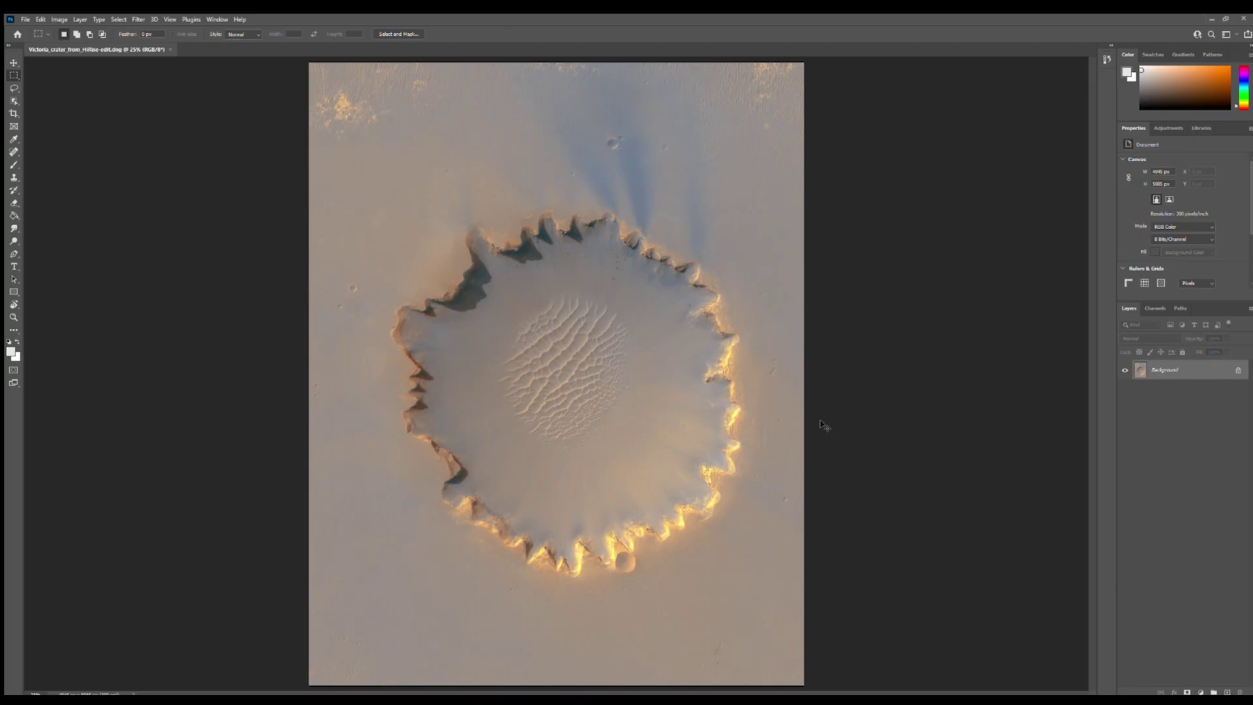
# Step: Clone nearby sand texture over the dark cliff shadow inside the crater using the Clone Stamp with a smaller brush
pyautogui.hotkey('ctrl', '+')
pyautogui.hotkey('ctrl', '+')
pyautogui.hotkey('ctrl', '+')
pyautogui.moveTo(726, 190); pyautogui.dragTo(699, 161)
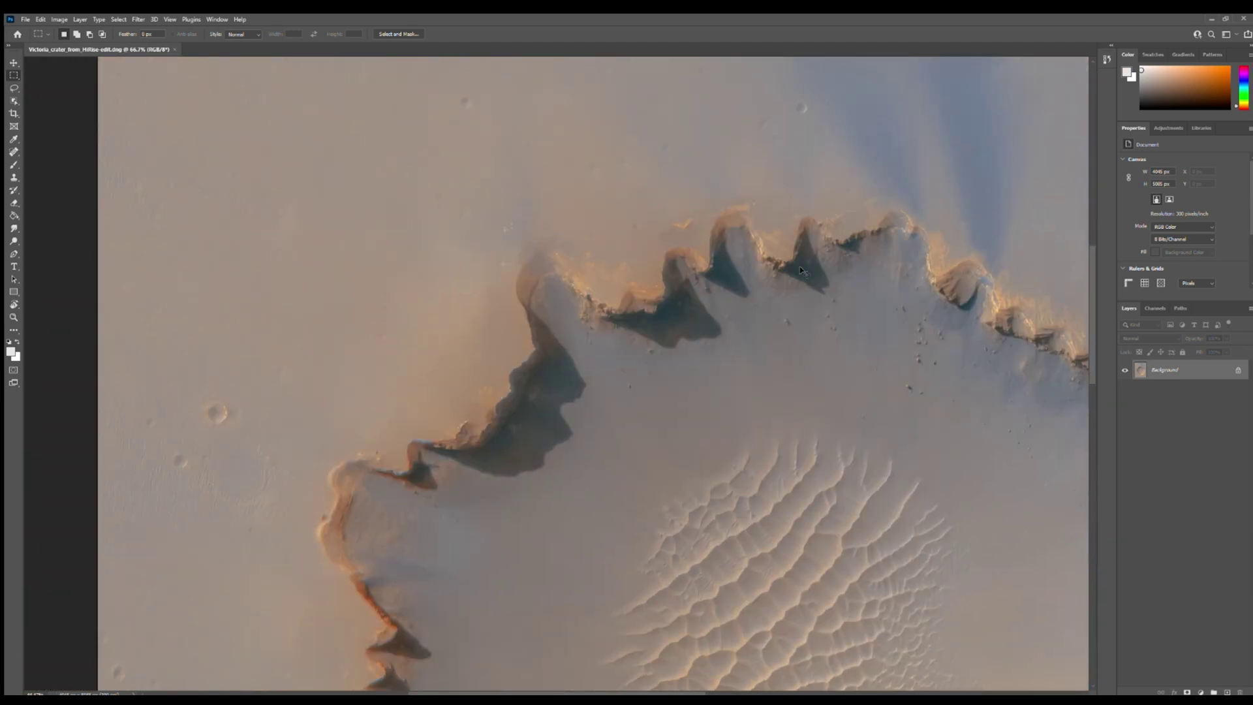
pyautogui.hotkey('ctrl', '+')
pyautogui.hotkey('ctrl', '+')
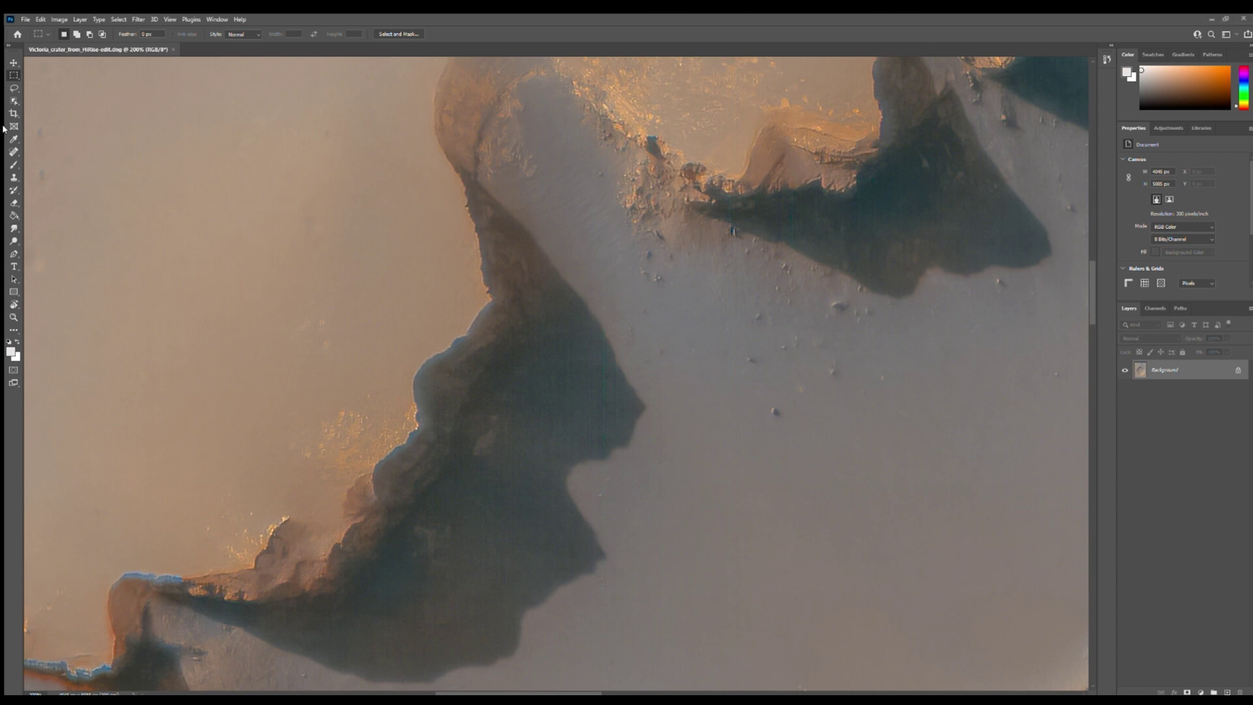
pyautogui.click(14, 178)
pyautogui.press('space')
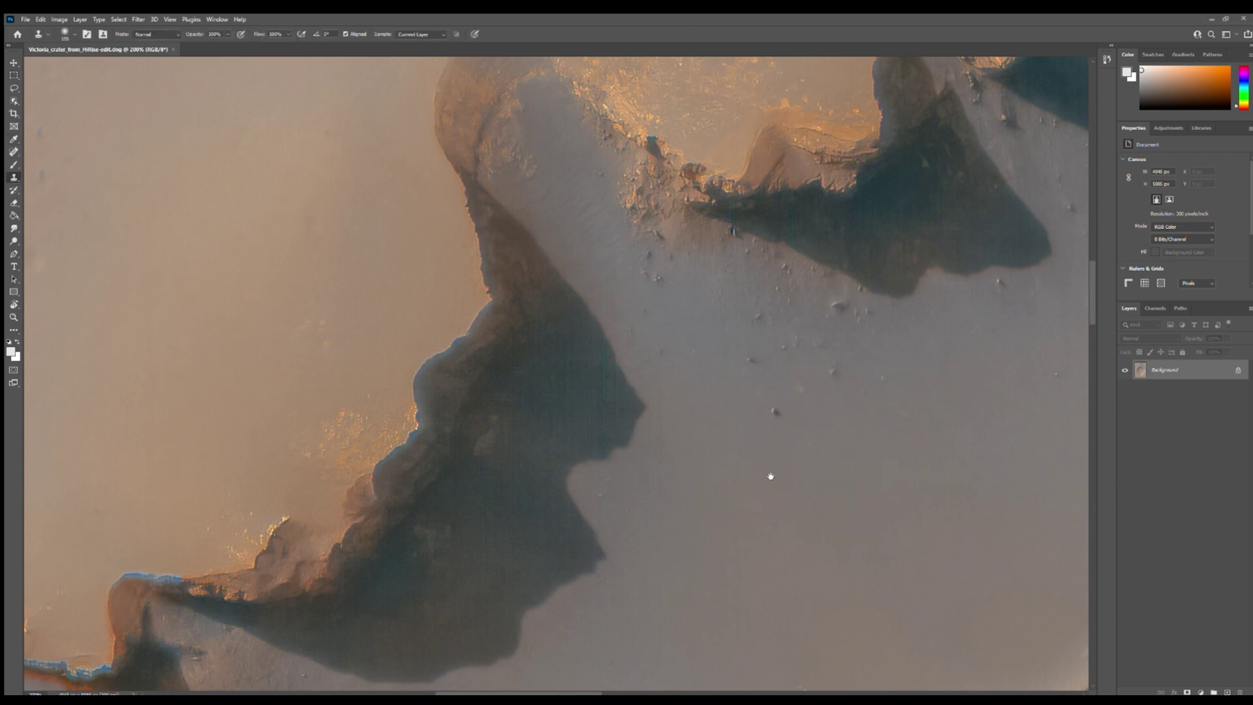
pyautogui.moveTo(769, 476); pyautogui.dragTo(750, 353)
pyautogui.press('[')
pyautogui.press('[')
pyautogui.press('[')
pyautogui.press('[')
pyautogui.press('[')
pyautogui.press('[')
pyautogui.press('[')
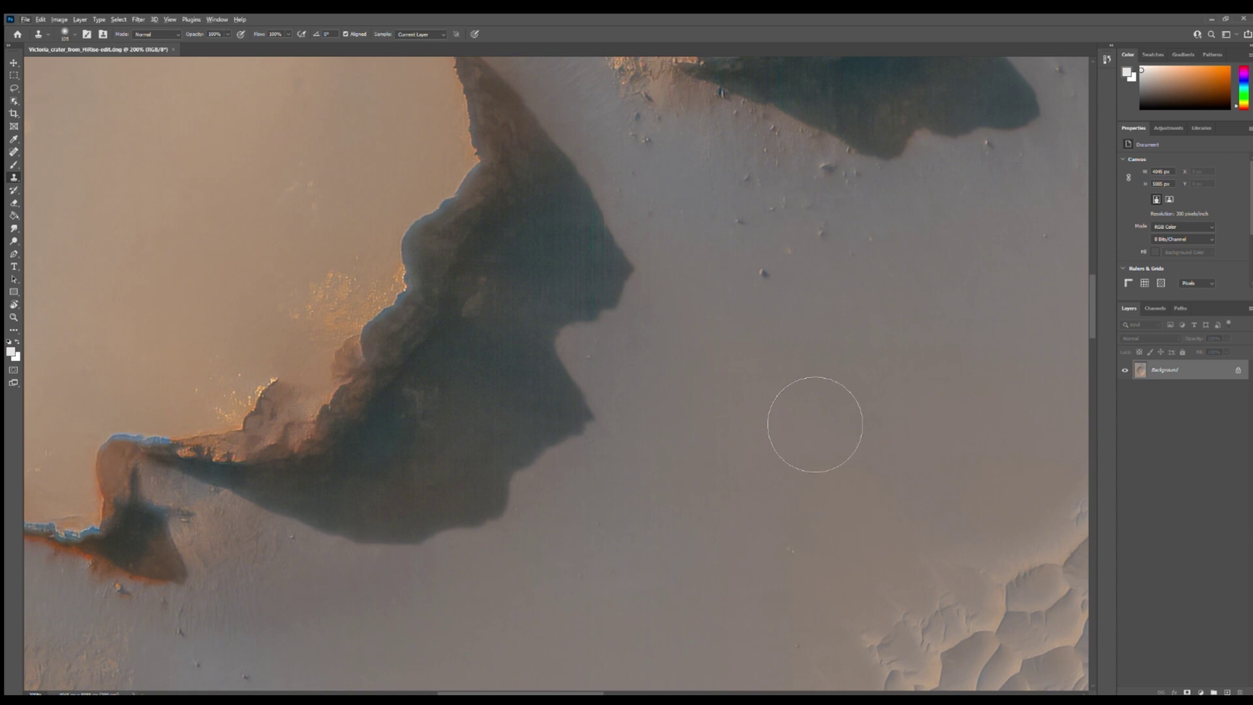
pyautogui.keyDown('alt'); pyautogui.click(688, 353); pyautogui.keyUp('alt')
pyautogui.moveTo(574, 202)
pyautogui.mouseDown()
pyautogui.moveTo(601, 296)
pyautogui.moveTo(584, 232)
pyautogui.moveTo(536, 146)
pyautogui.moveTo(508, 337)
pyautogui.mouseUp()
pyautogui.press('space')
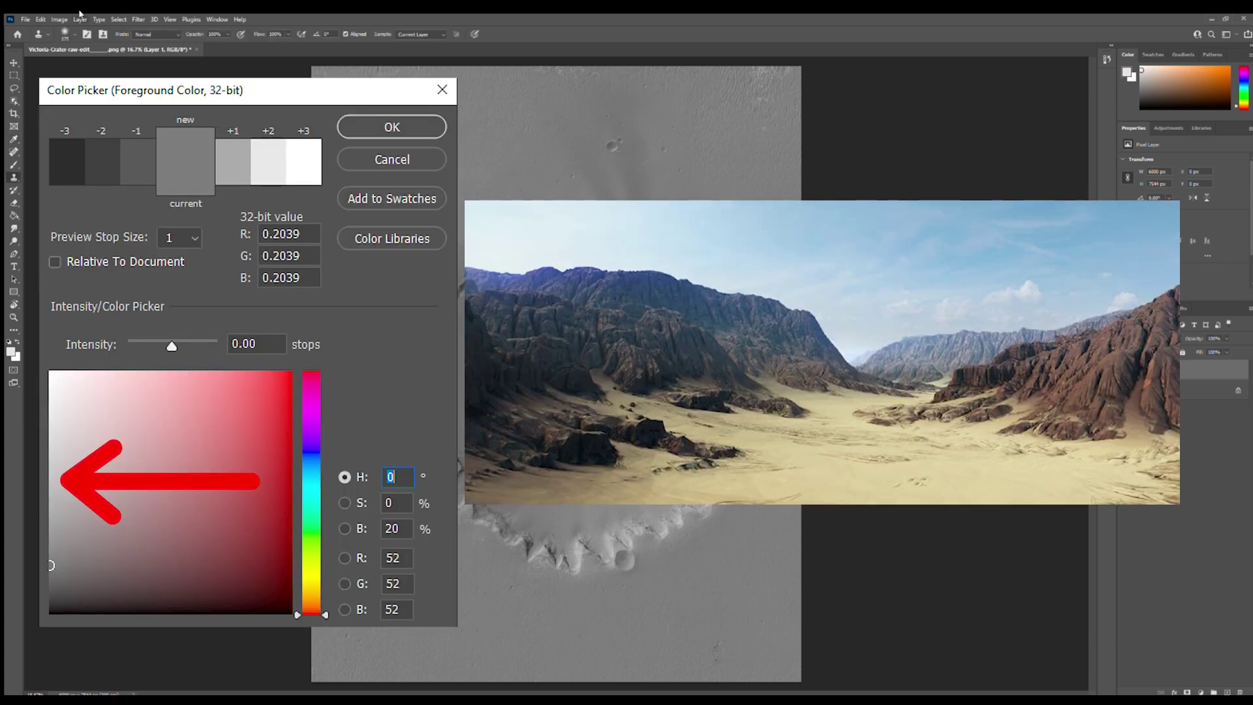
pyautogui.press('i')
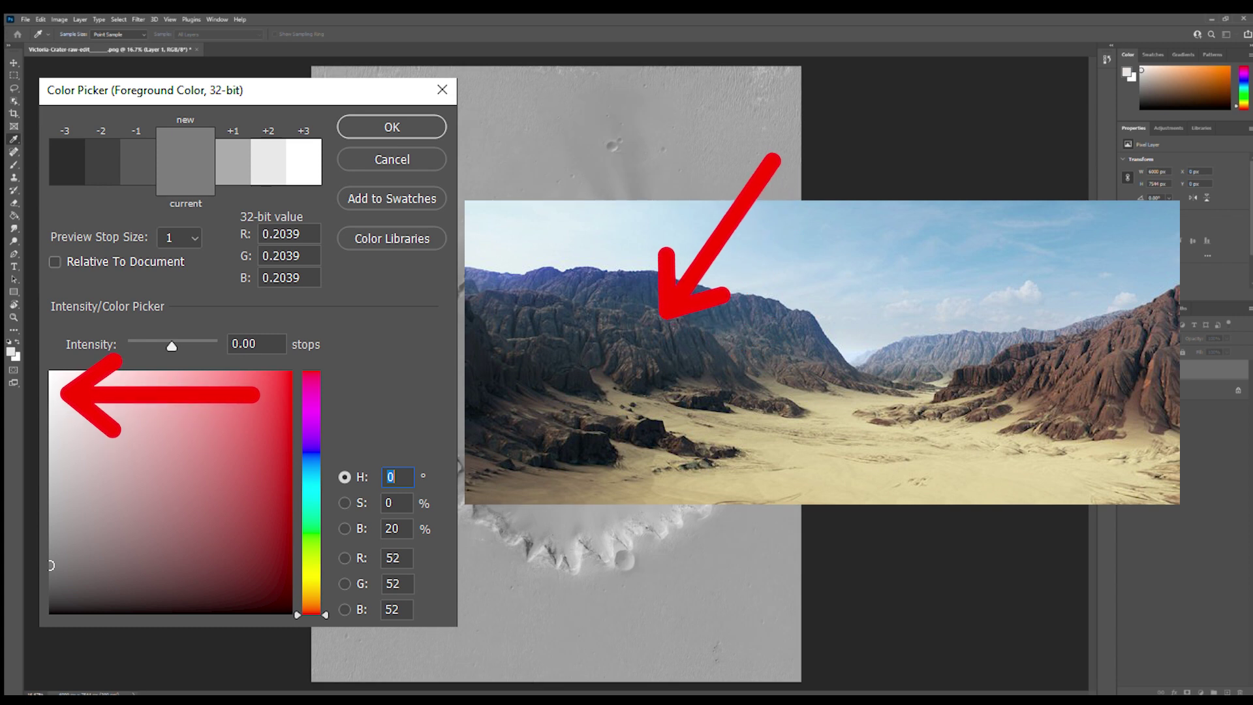
pyautogui.press('s')
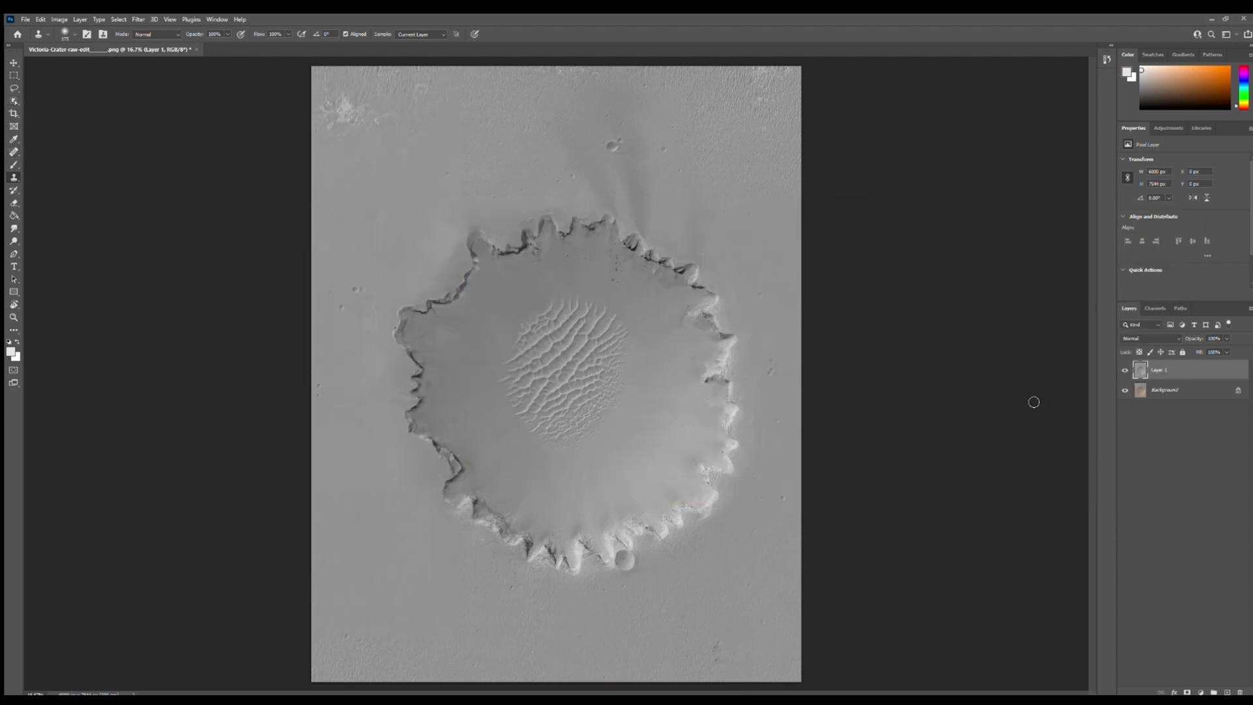
# Step: Trace along the crater's upper-left cliff edge with the Magnetic Lasso on the grey layer
pyautogui.hotkey('ctrl', '+')
pyautogui.hotkey('ctrl', '+')
pyautogui.hotkey('ctrl', '+')
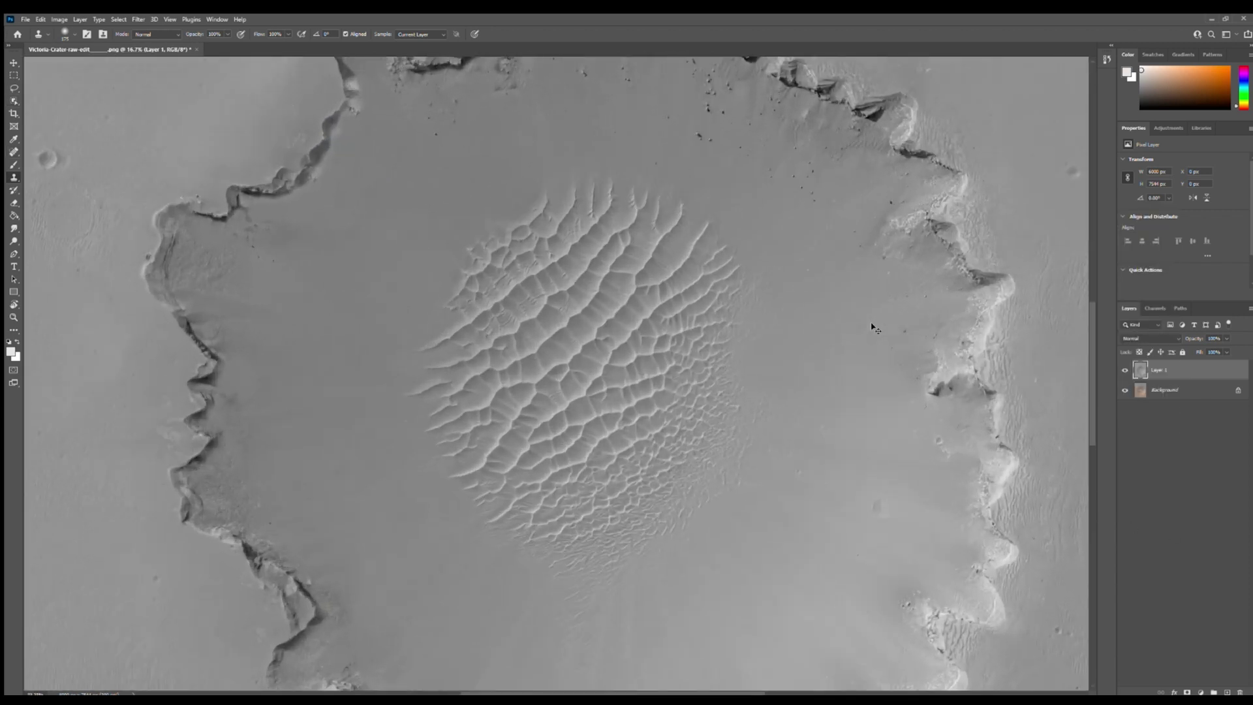
pyautogui.moveTo(446, 171); pyautogui.dragTo(555, 439)
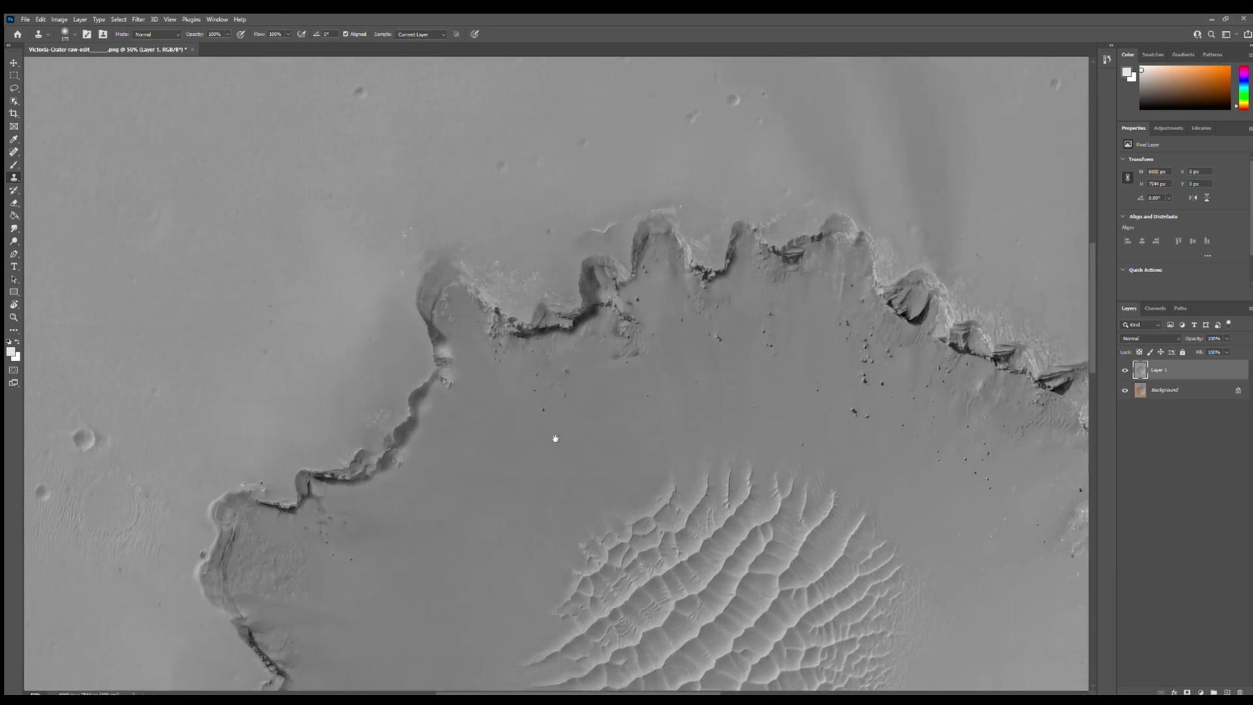
pyautogui.click(13, 88)
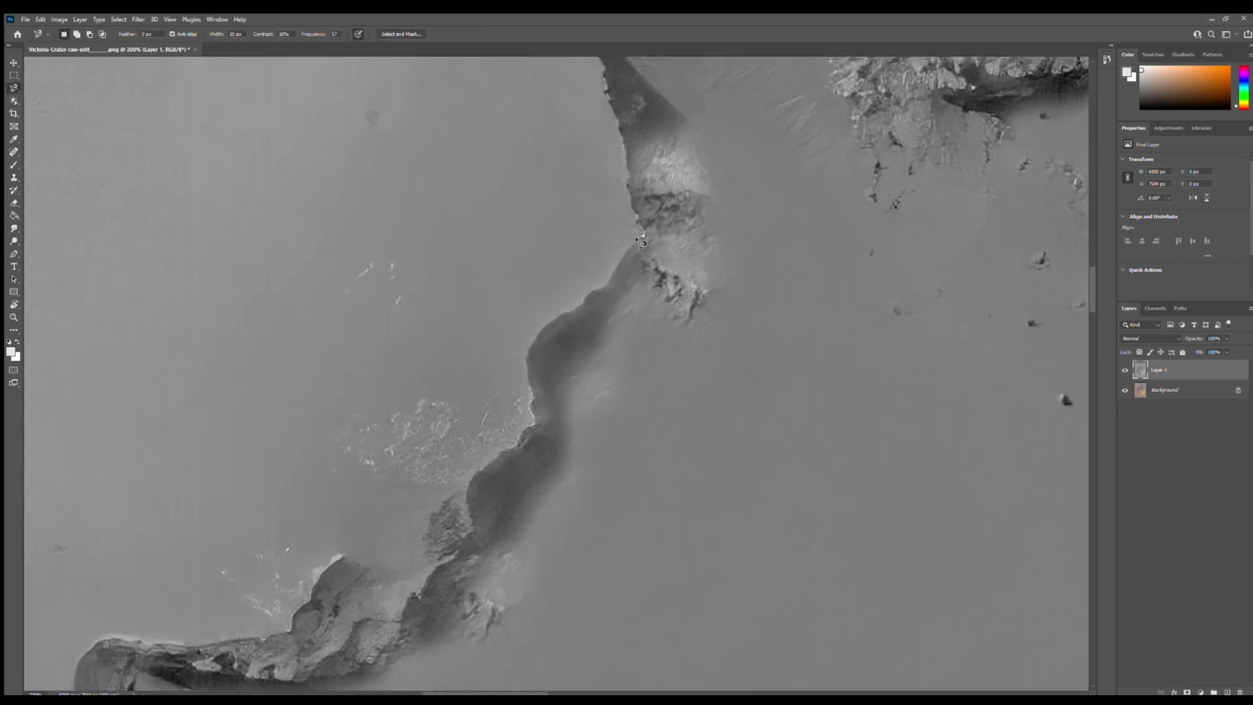
pyautogui.click(612, 277)
pyautogui.moveTo(400, 634); pyautogui.dragTo(756, 290)
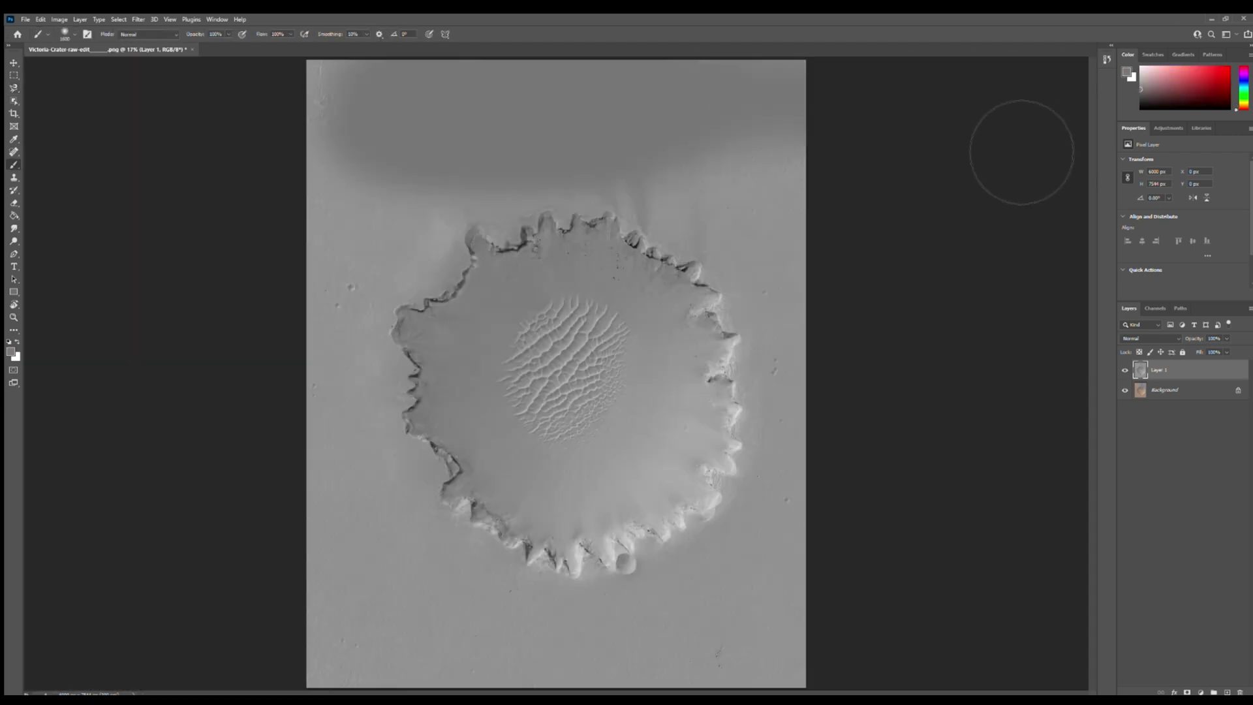
# Step: Paint the ground around the crater a uniform grey (RGB 52, 52, 52) with a large soft brush
pyautogui.moveTo(359, 245); pyautogui.dragTo(313, 281)
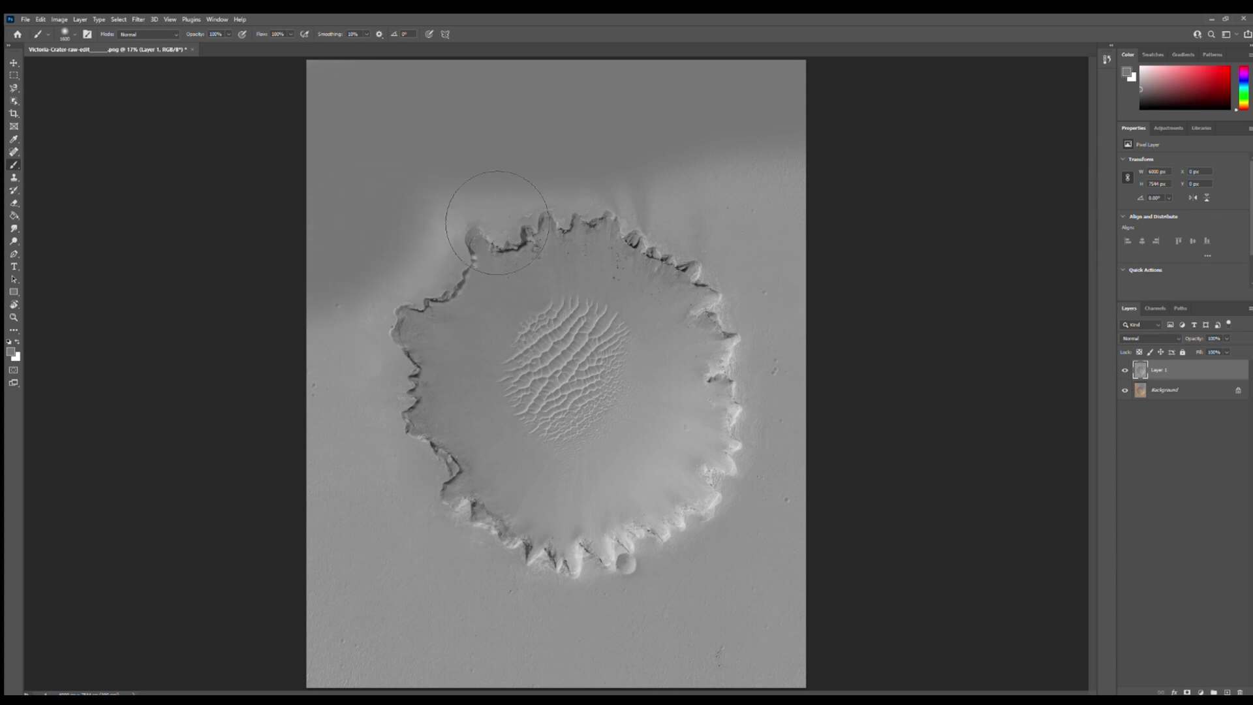
pyautogui.moveTo(496, 220); pyautogui.dragTo(456, 225)
pyautogui.moveTo(318, 420)
pyautogui.mouseDown()
pyautogui.moveTo(363, 481)
pyautogui.moveTo(391, 610)
pyautogui.moveTo(763, 685)
pyautogui.moveTo(912, 659)
pyautogui.moveTo(848, 652)
pyautogui.moveTo(870, 341)
pyautogui.moveTo(822, 196)
pyautogui.moveTo(456, 202)
pyautogui.moveTo(377, 313)
pyautogui.moveTo(370, 463)
pyautogui.mouseUp()
pyautogui.moveTo(451, 701)
pyautogui.mouseDown()
pyautogui.moveTo(450, 607)
pyautogui.moveTo(509, 588)
pyautogui.moveTo(855, 627)
pyautogui.mouseUp()
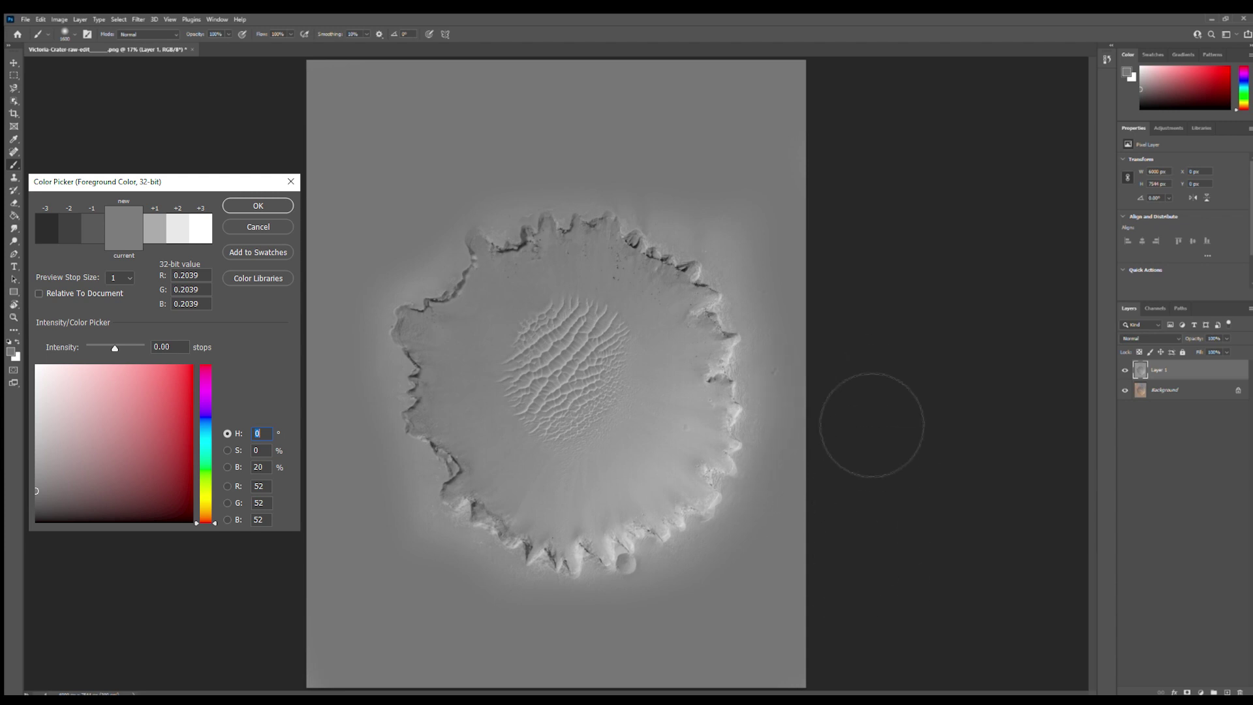
pyautogui.moveTo(706, 192)
pyautogui.mouseDown()
pyautogui.moveTo(810, 297)
pyautogui.moveTo(851, 483)
pyautogui.moveTo(753, 652)
pyautogui.moveTo(457, 667)
pyautogui.mouseUp()
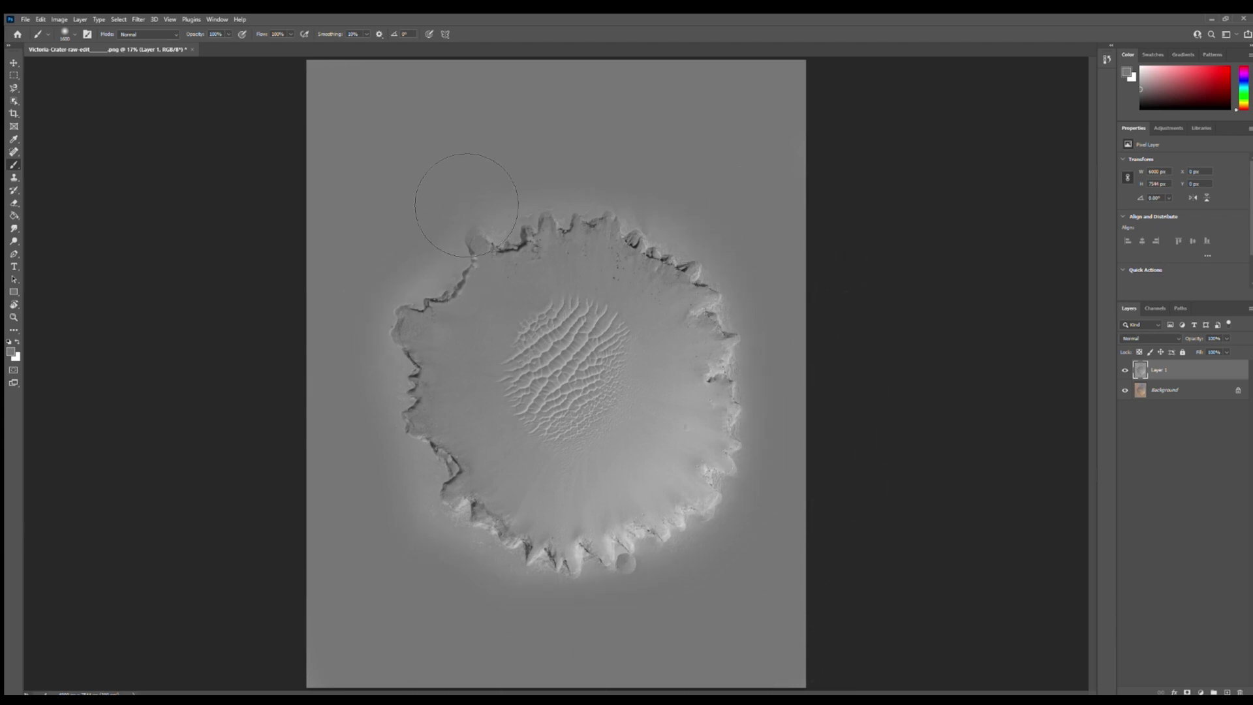
# Step: Open the foreground colour for sampling from the crater image and return to the Brush tool
pyautogui.hotkey('ctrl', '+')
pyautogui.hotkey('ctrl', '+')
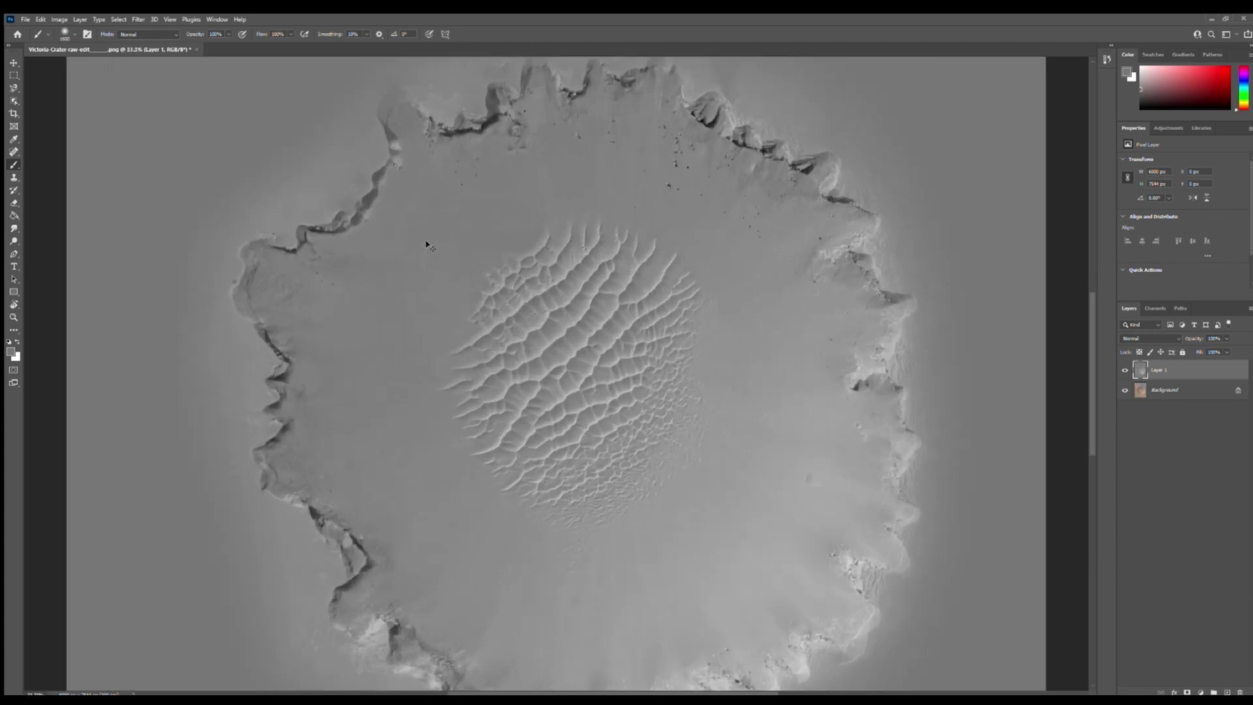
pyautogui.click(11, 353)
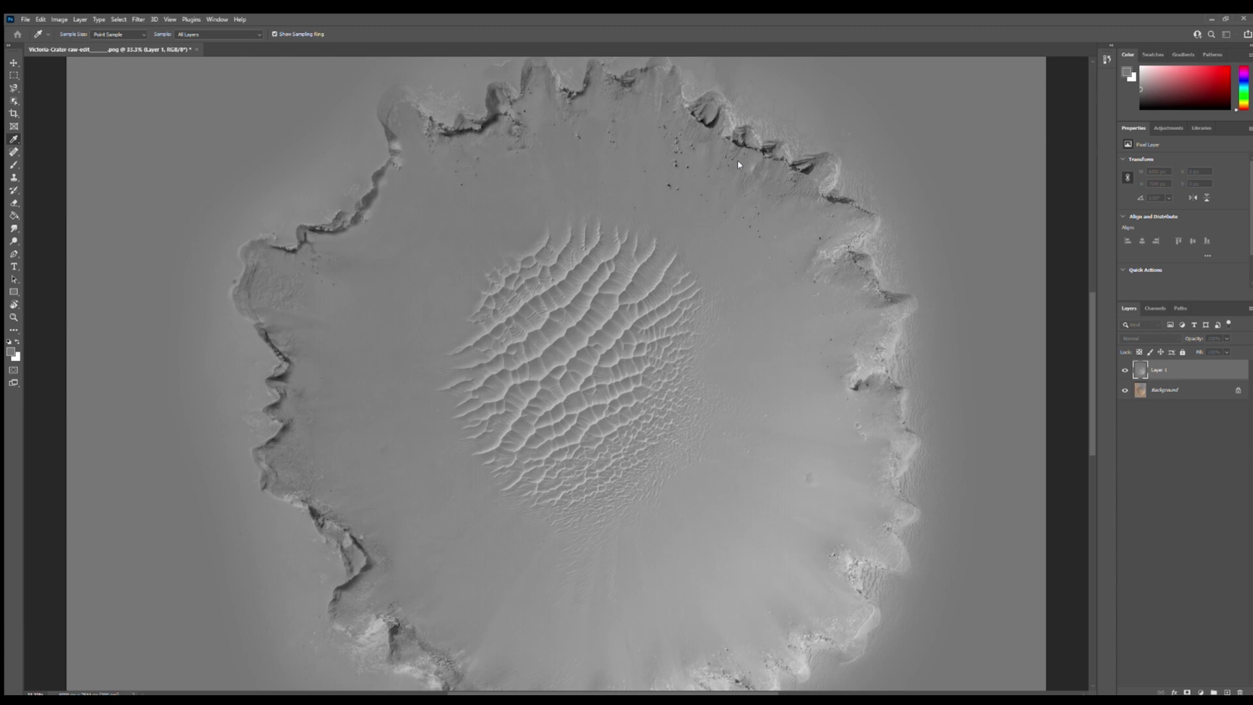
pyautogui.press('b')
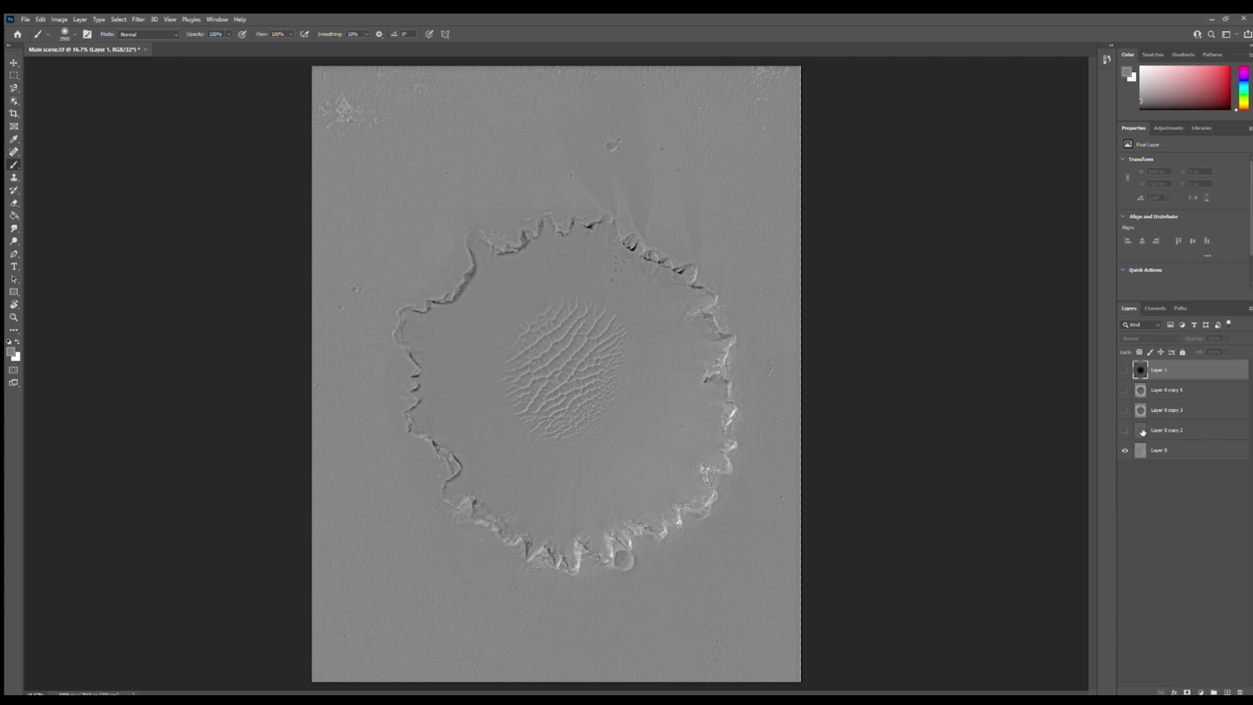
# Step: Show the hidden height map layers above Layer 0 one after another, up to Layer 1
pyautogui.click(1124, 410)
pyautogui.click(1166, 410)
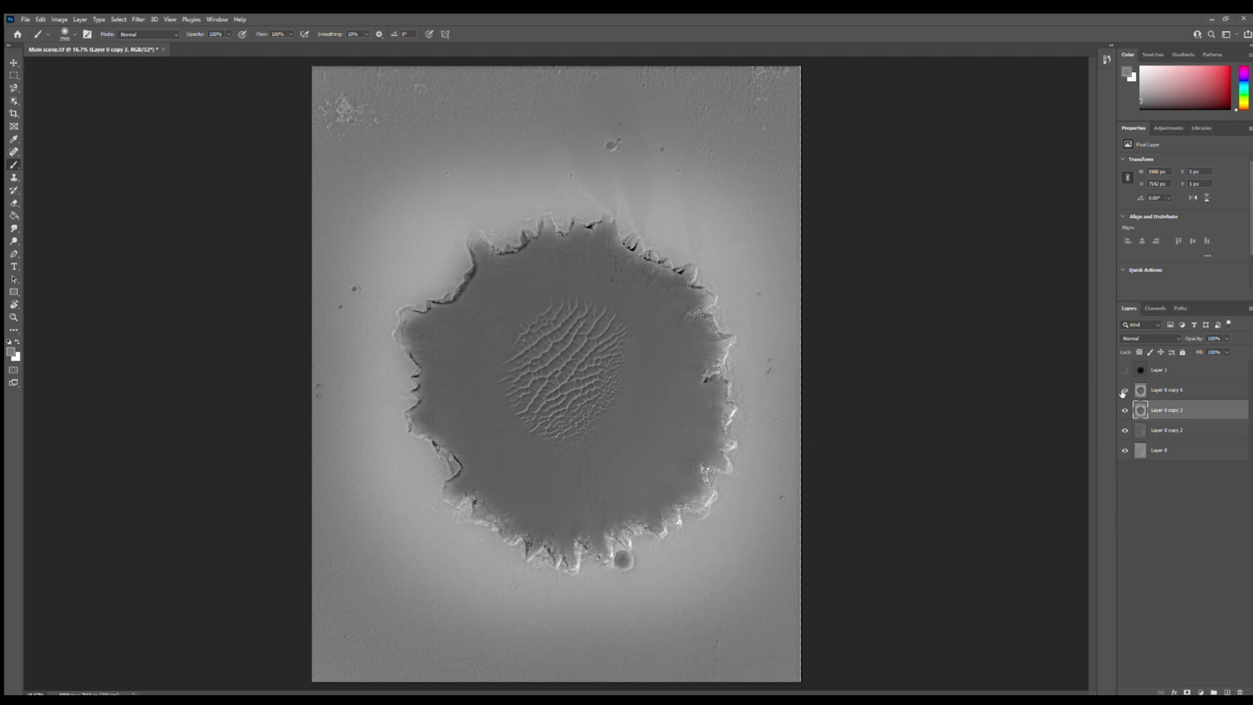
pyautogui.click(1143, 391)
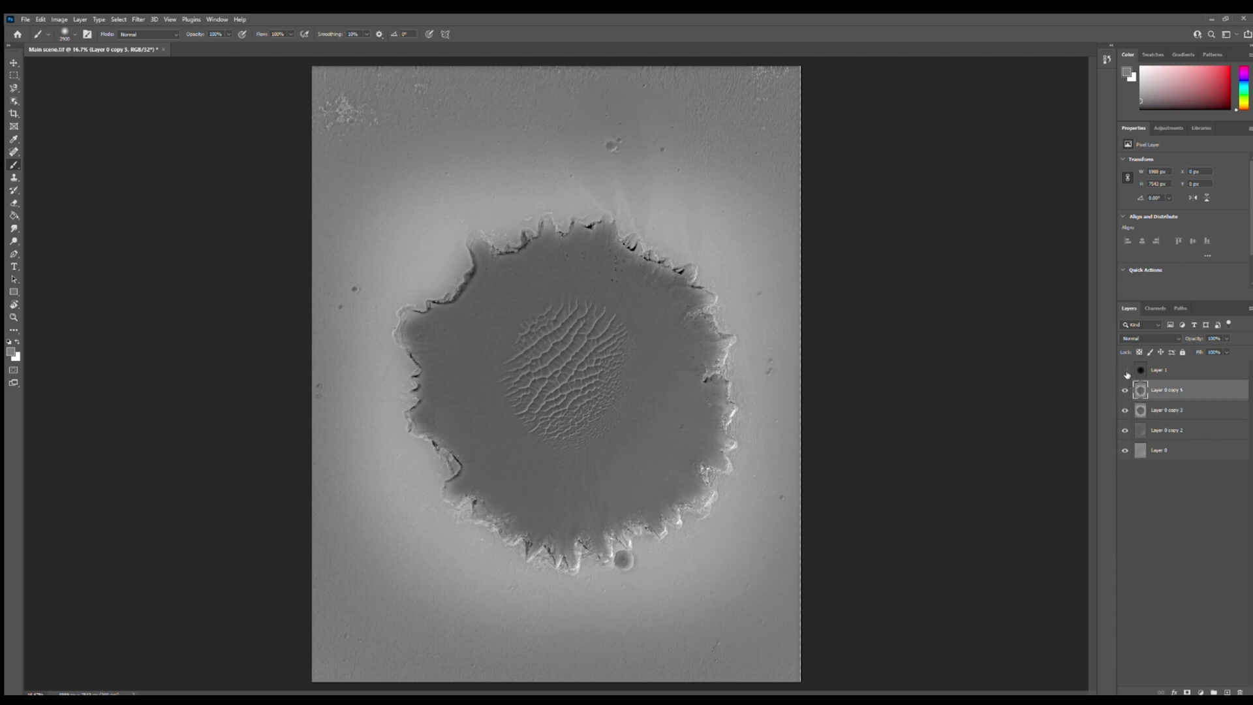
pyautogui.click(1124, 371)
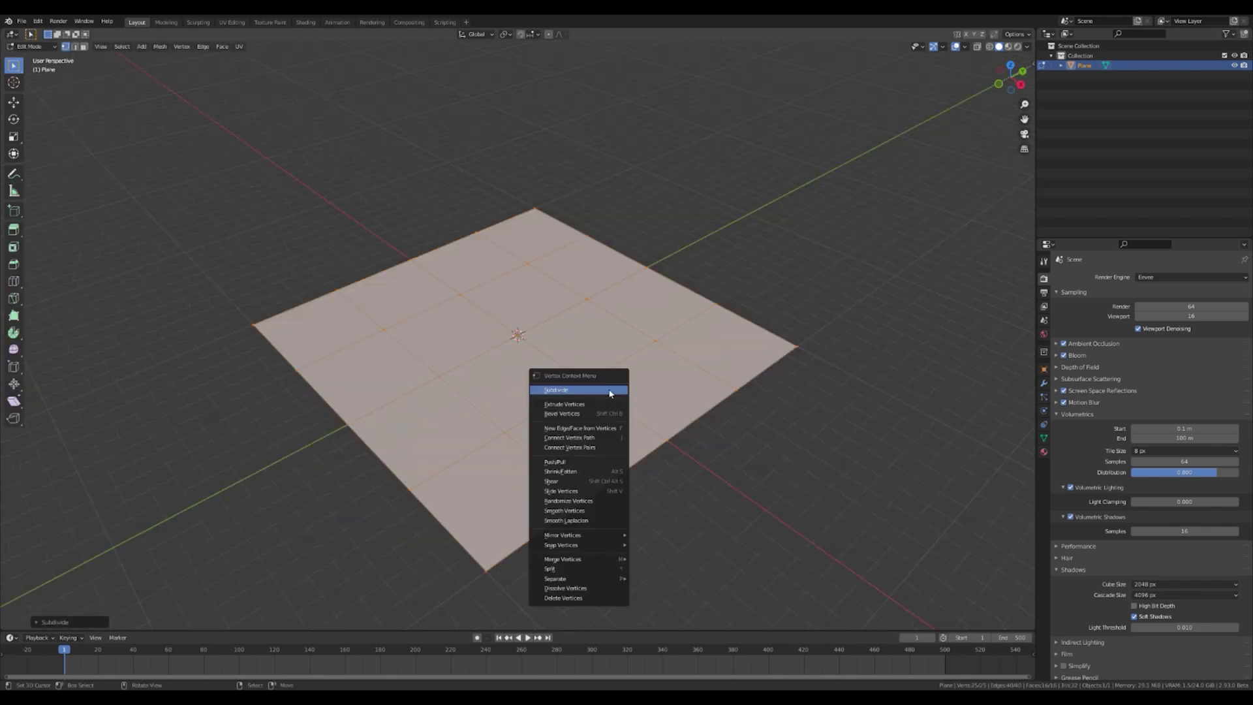
# Step: Subdivide the plane's mesh repeatedly in Blender into a dense, even grid
pyautogui.click(612, 392)
pyautogui.rightClick(612, 393)
pyautogui.click(612, 391)
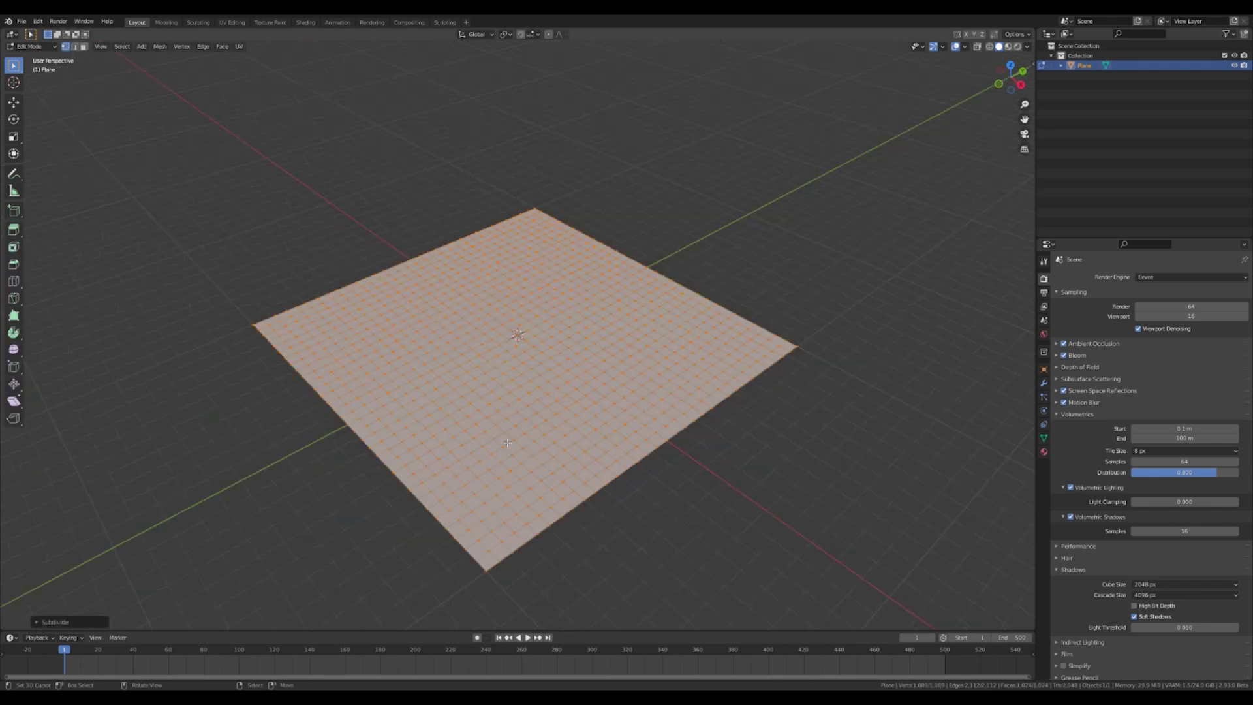
pyautogui.click(65, 621)
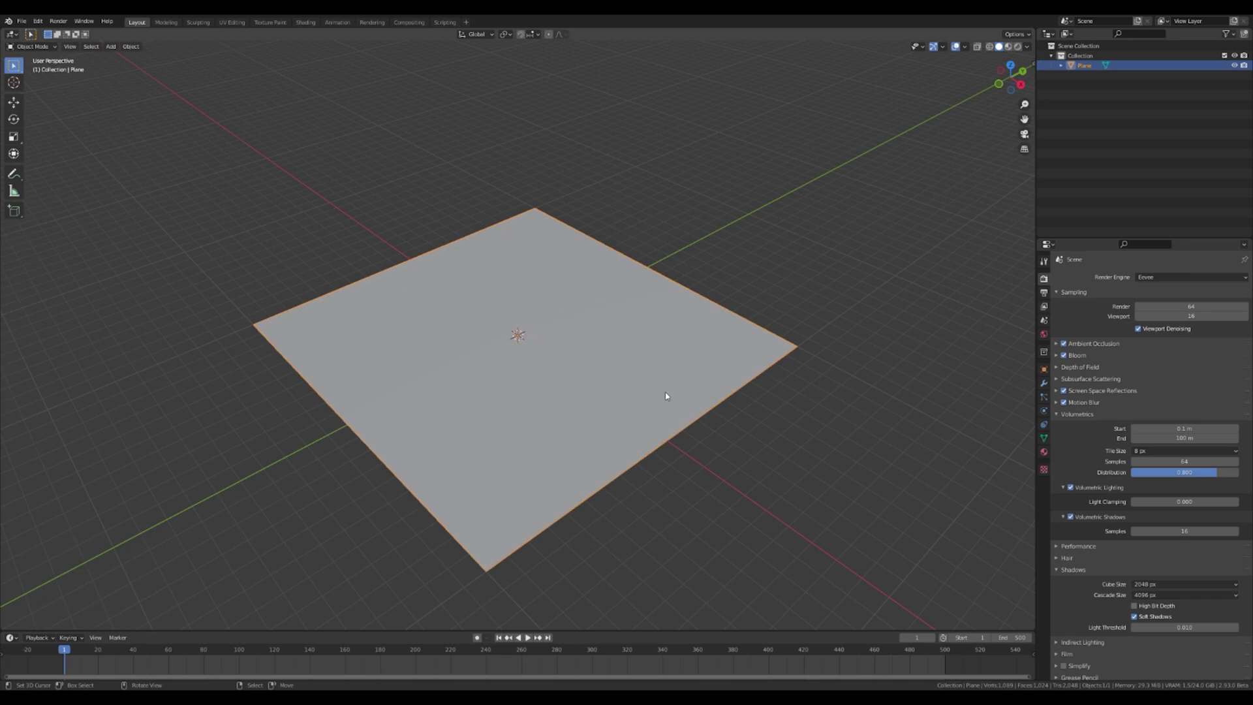
pyautogui.moveTo(917, 141); pyautogui.dragTo(843, 213)
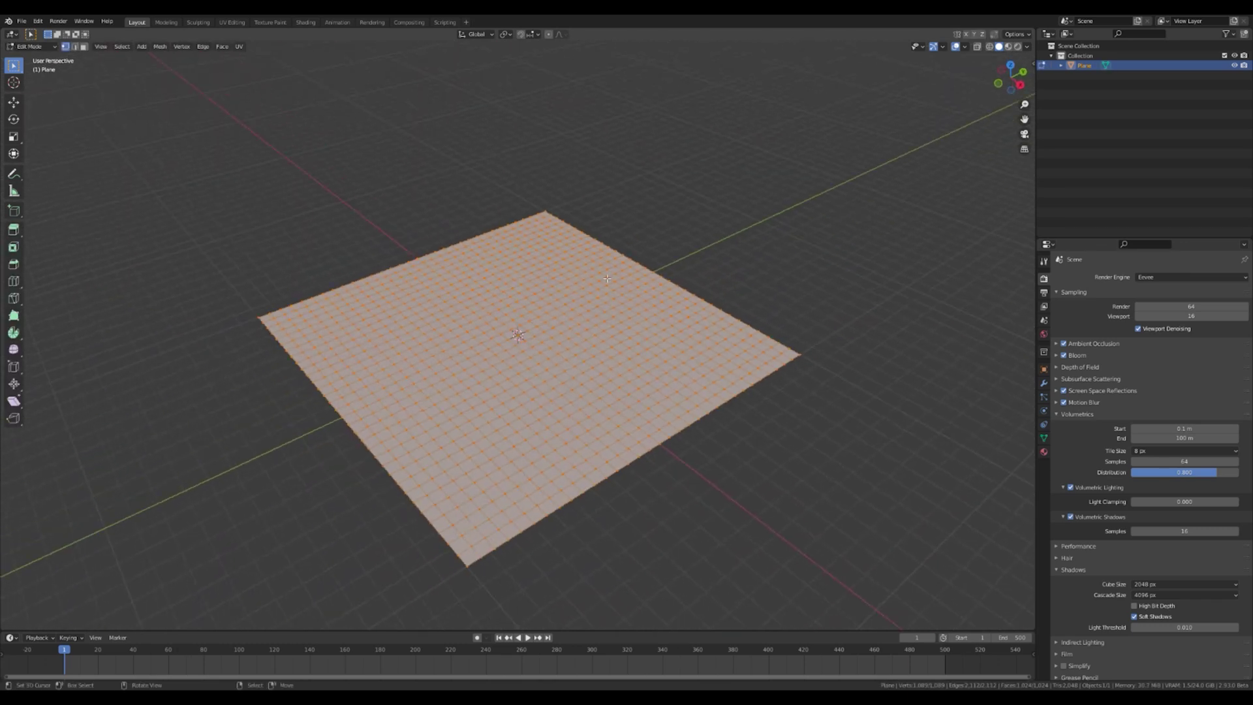
# Step: Add a Displace modifier to the plane, set the victora crater BUMP map.tif colour space to Non-Color, and inspect the displaced crater
pyautogui.click(1043, 382)
pyautogui.click(1094, 278)
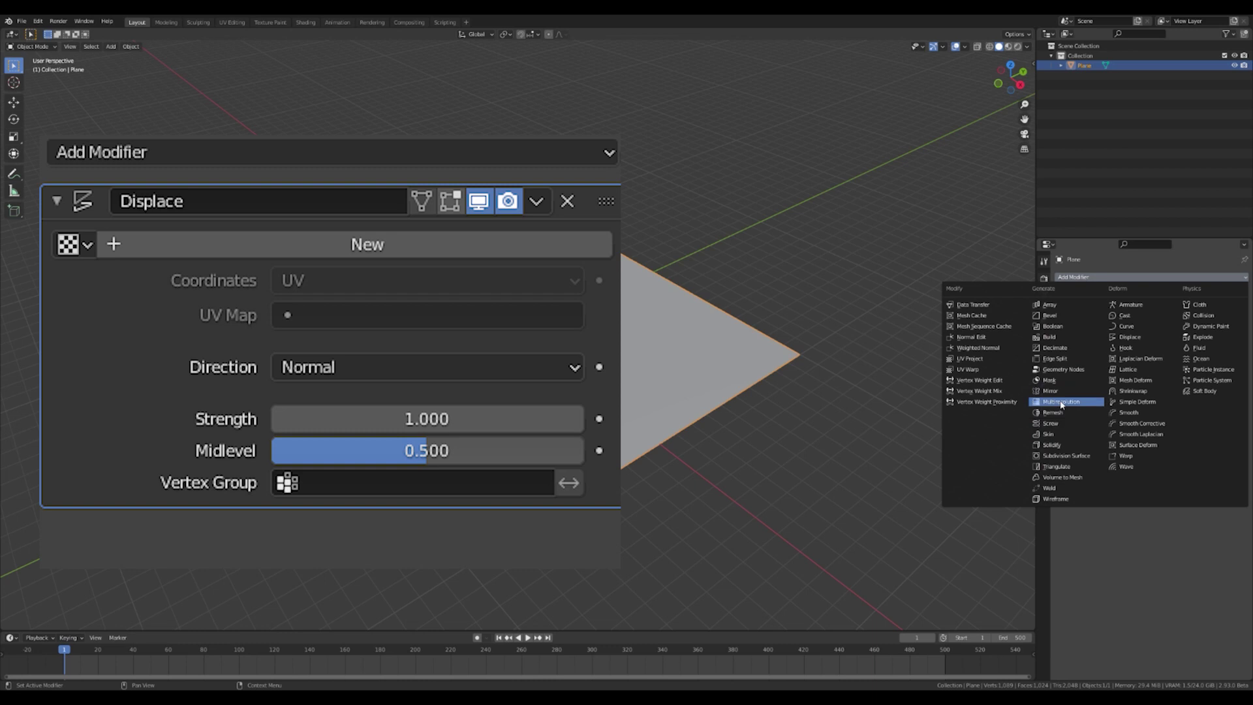
pyautogui.click(1122, 338)
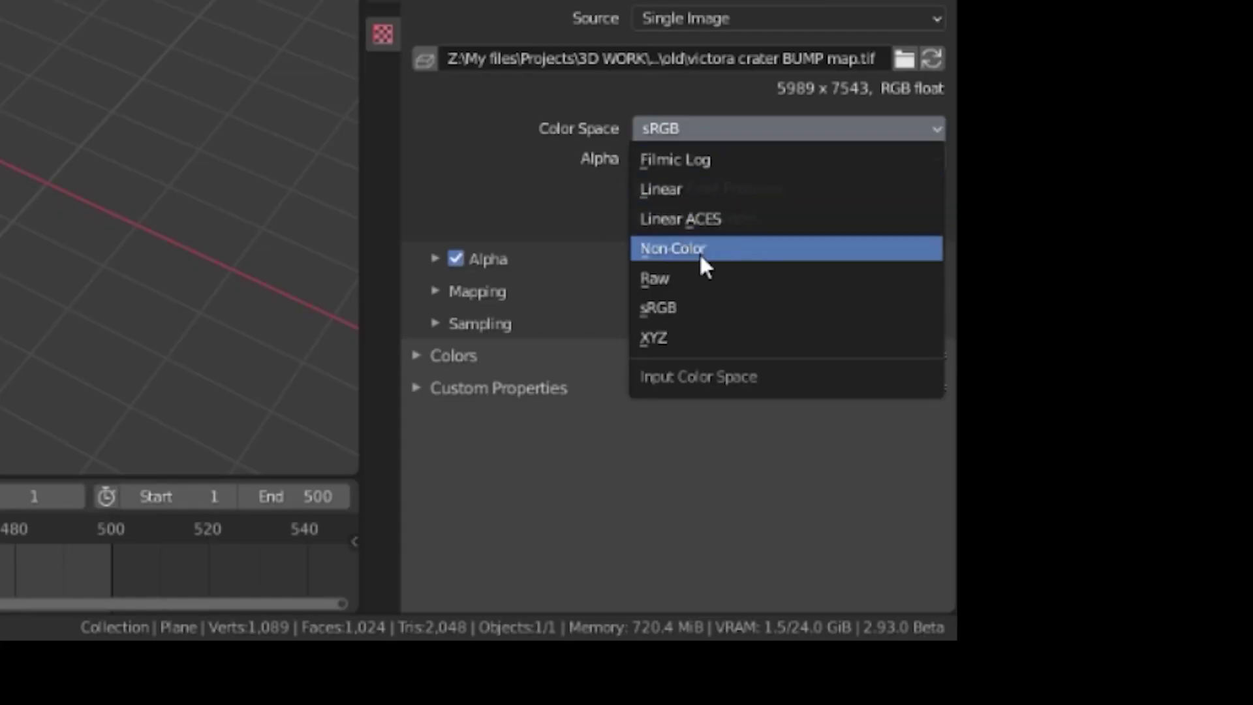
pyautogui.click(700, 256)
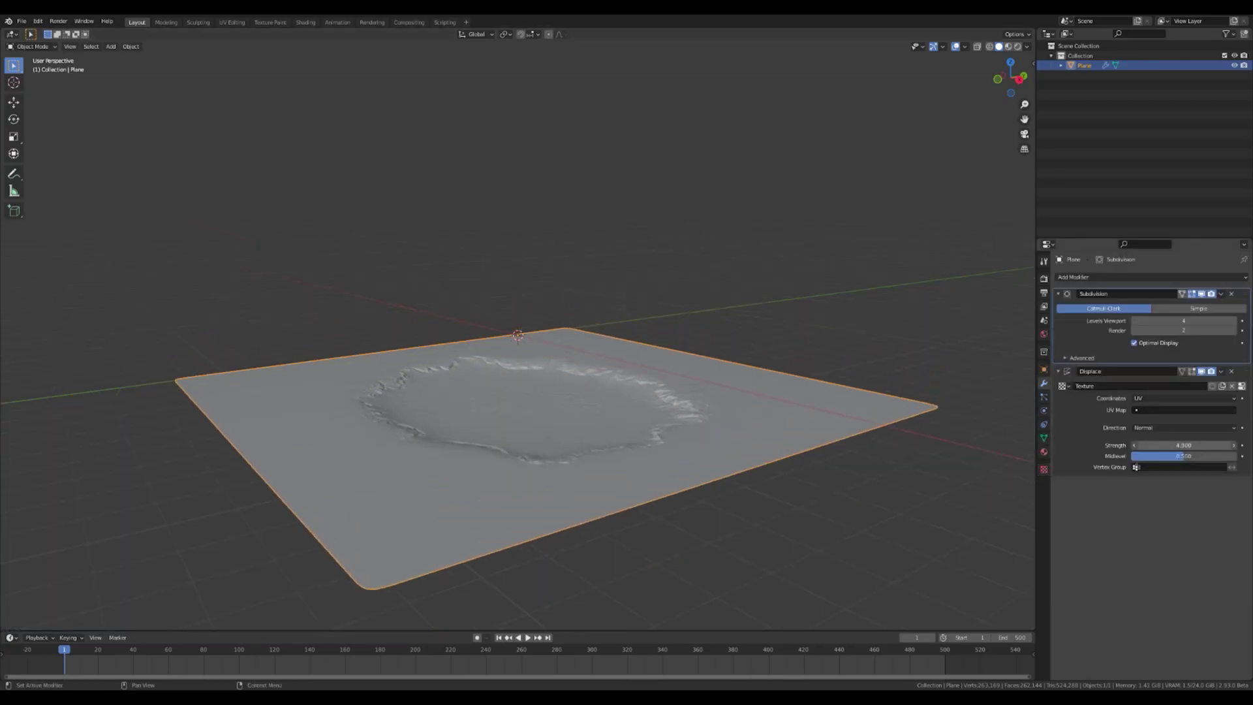
pyautogui.scroll(-5, 858, 411)
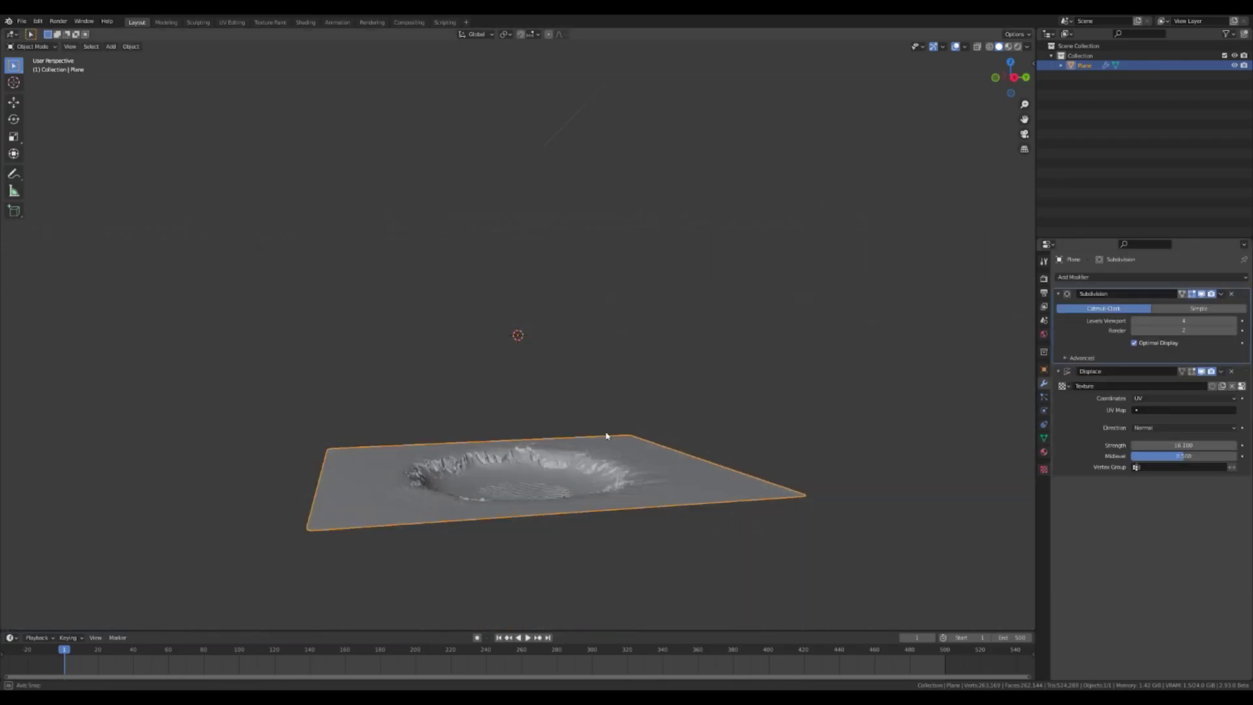
pyautogui.scroll(3, 649, 496)
pyautogui.moveTo(605, 436); pyautogui.dragTo(671, 445)
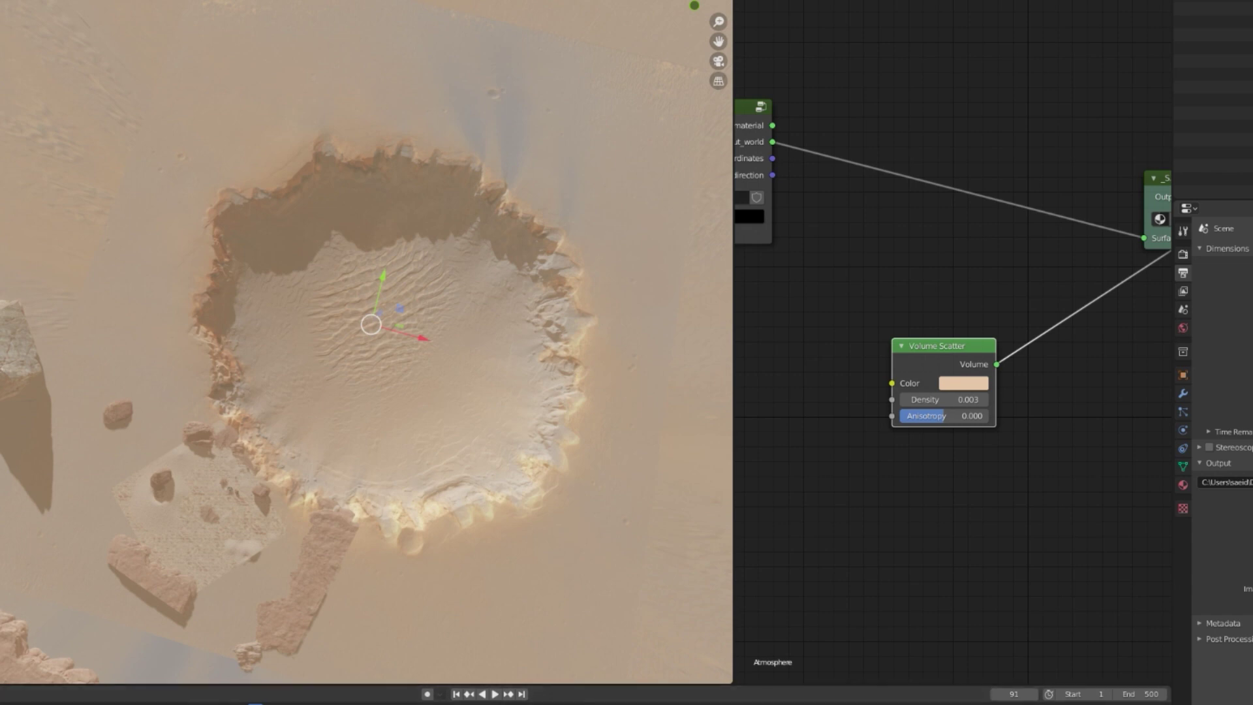
# Step: Examine the textured crater scene and its atmosphere from above, close to the rocks and at ground level
pyautogui.scroll(-5, 392, 280)
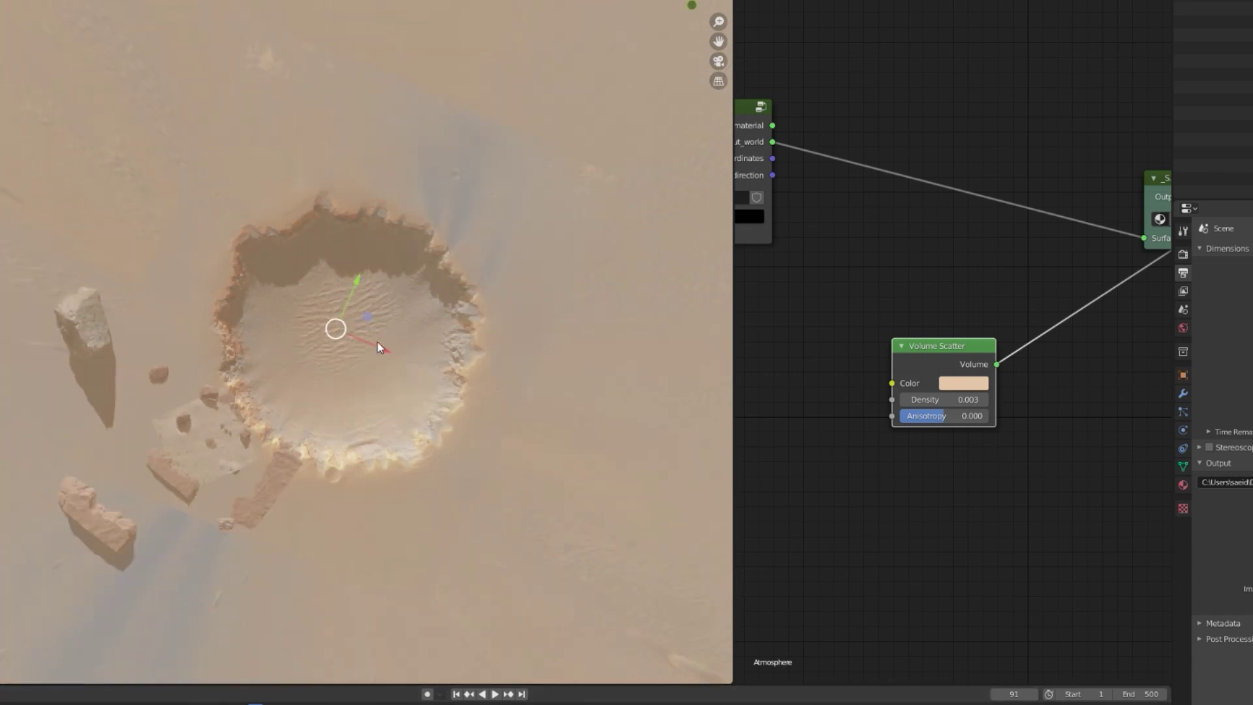
pyautogui.scroll(9, 323, 370)
pyautogui.moveTo(351, 464); pyautogui.dragTo(386, 592)
pyautogui.scroll(-4, 257, 388)
pyautogui.scroll(8, 402, 510)
pyautogui.scroll(-4, 372, 498)
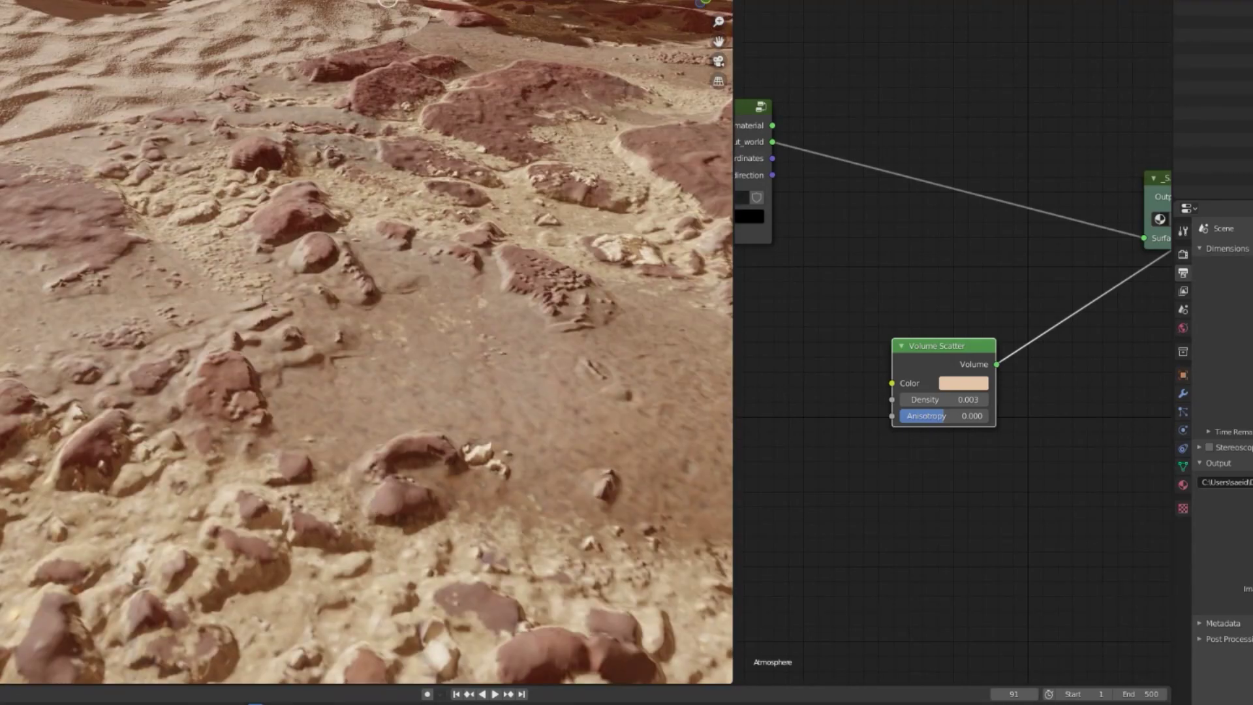
pyautogui.hotkey('shift', '`')
pyautogui.press('w')
pyautogui.press('w')
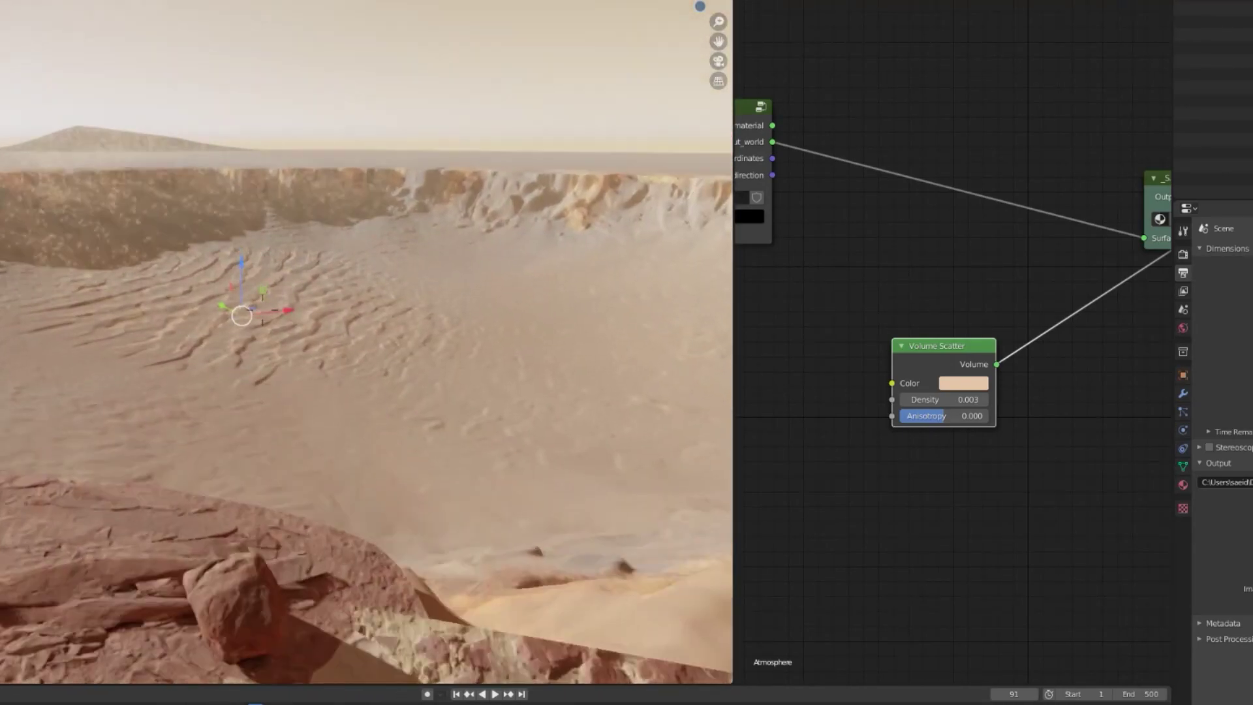